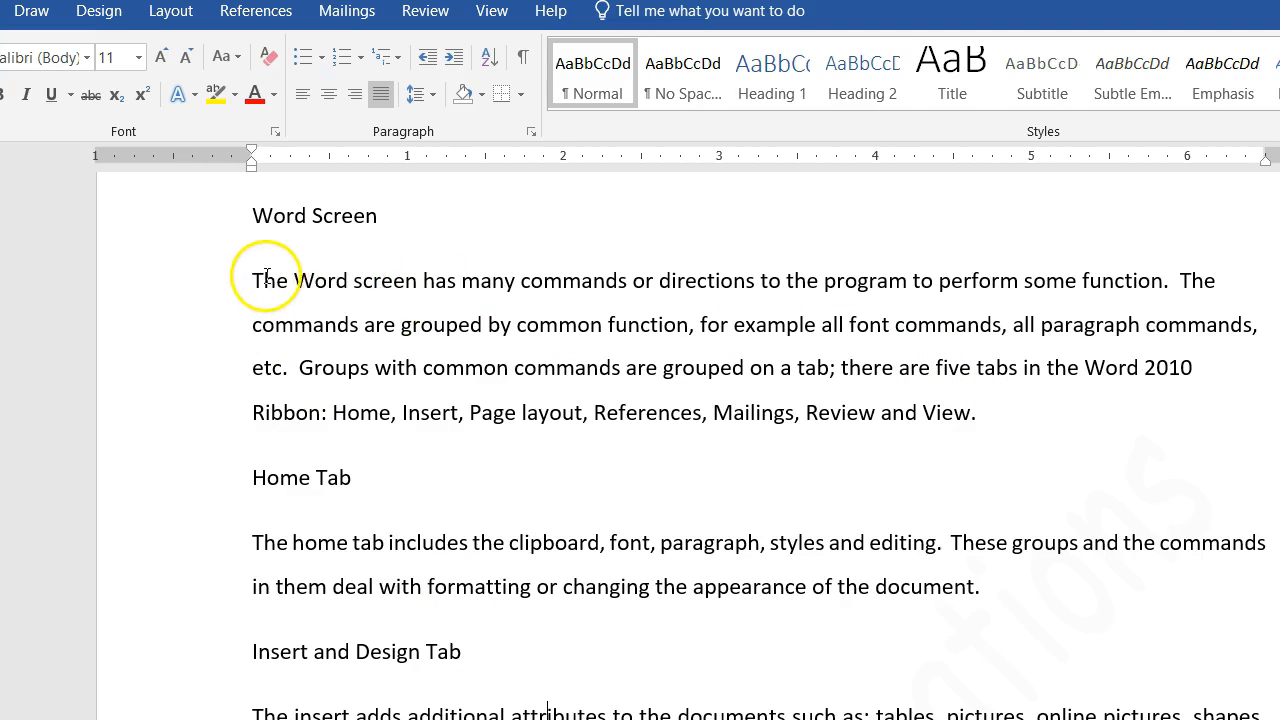
Step: Add a border with the 3-D setting and a ½ pt solid line around the paragraph below the Word Screen heading
drag(255, 279, 976, 428)
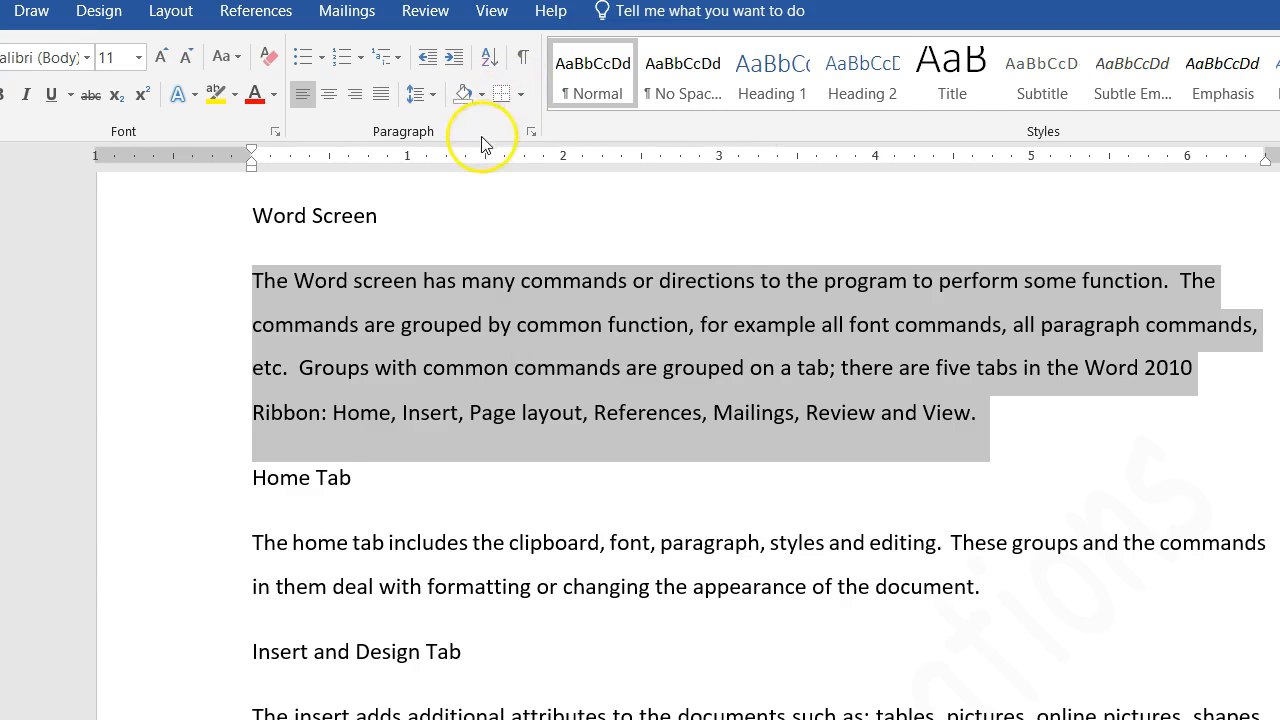
click(519, 96)
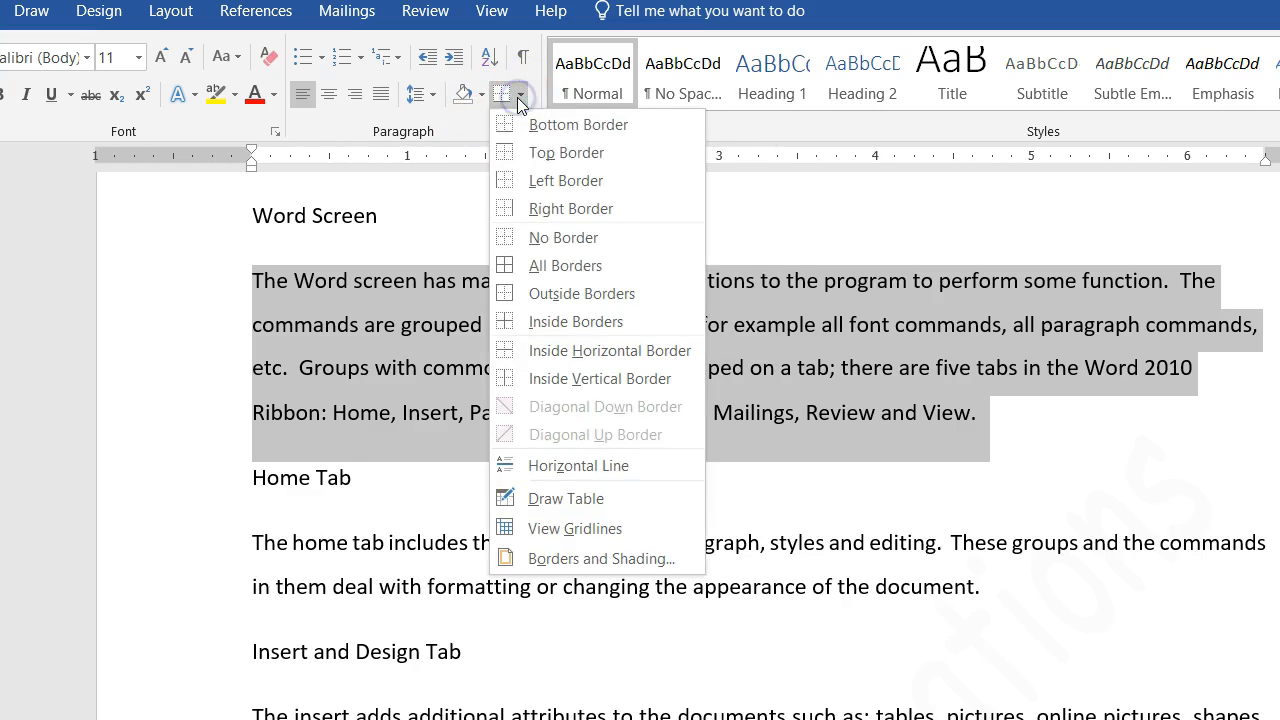
click(547, 560)
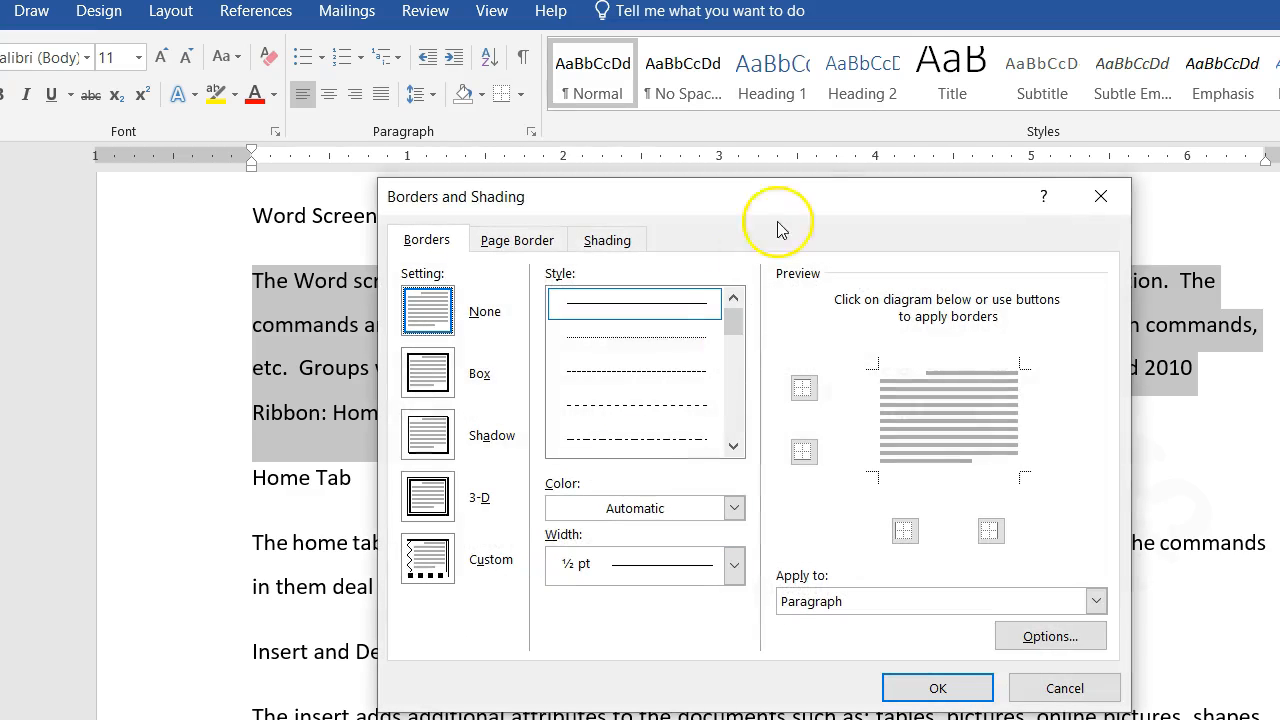
mouse_move(805, 197)
mouse_down()
mouse_move(1279, 138)
mouse_move(1279, 153)
mouse_move(1187, 140)
mouse_up()
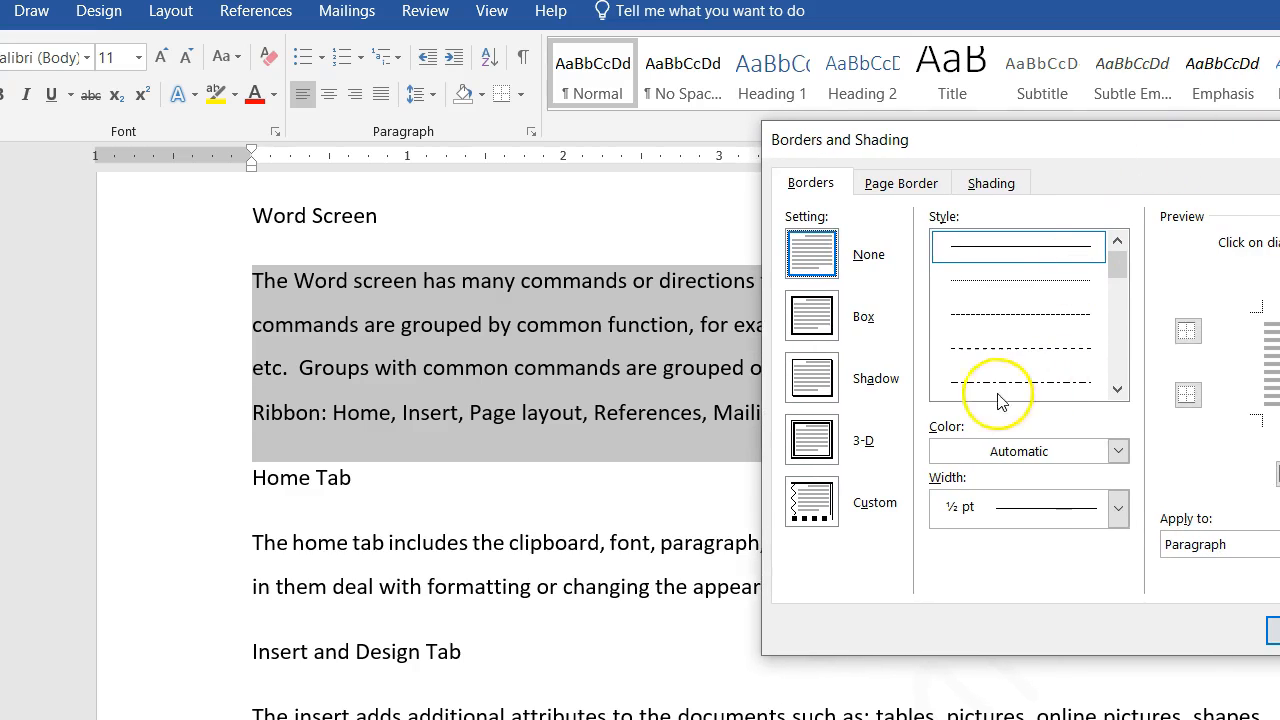
click(800, 322)
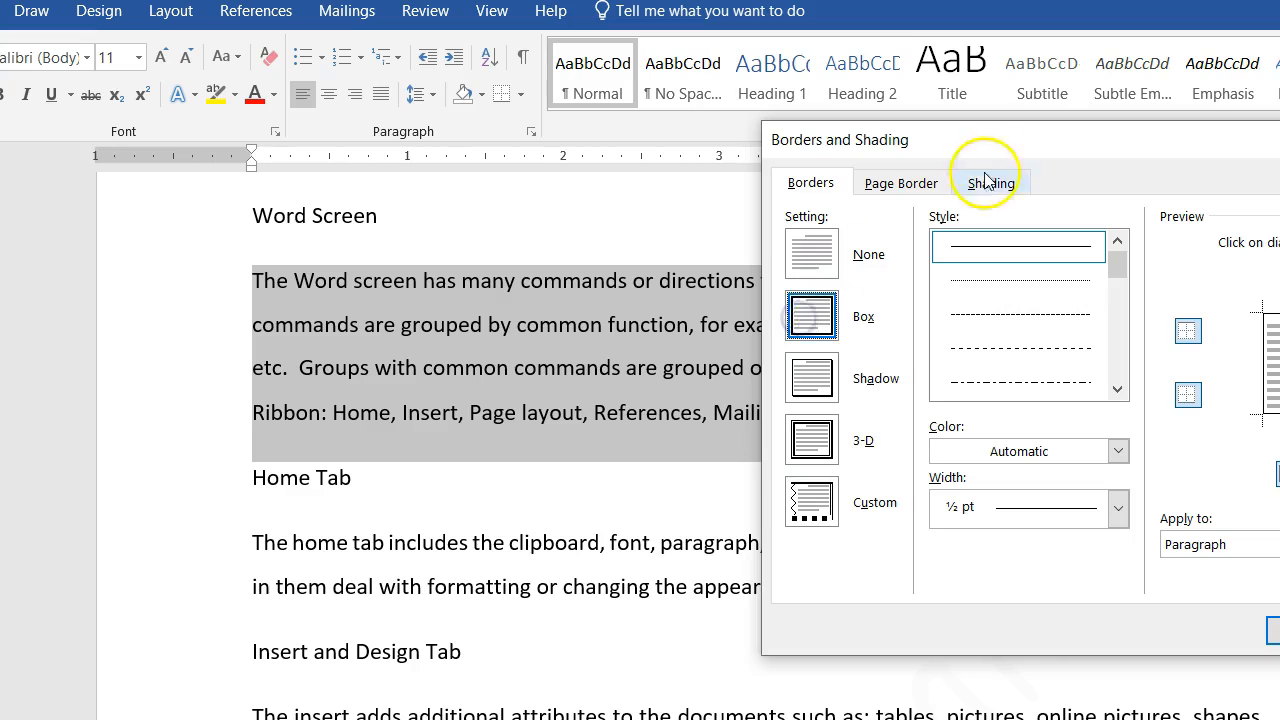
drag(1036, 135, 803, 113)
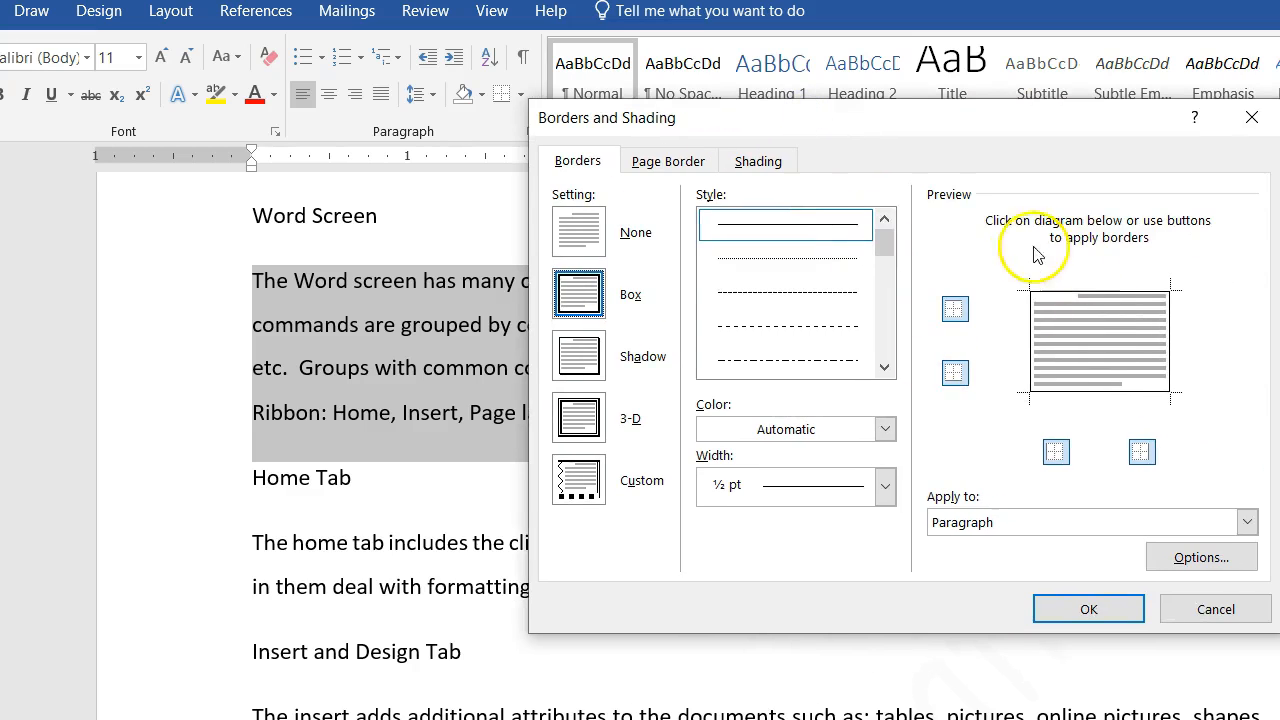
click(590, 364)
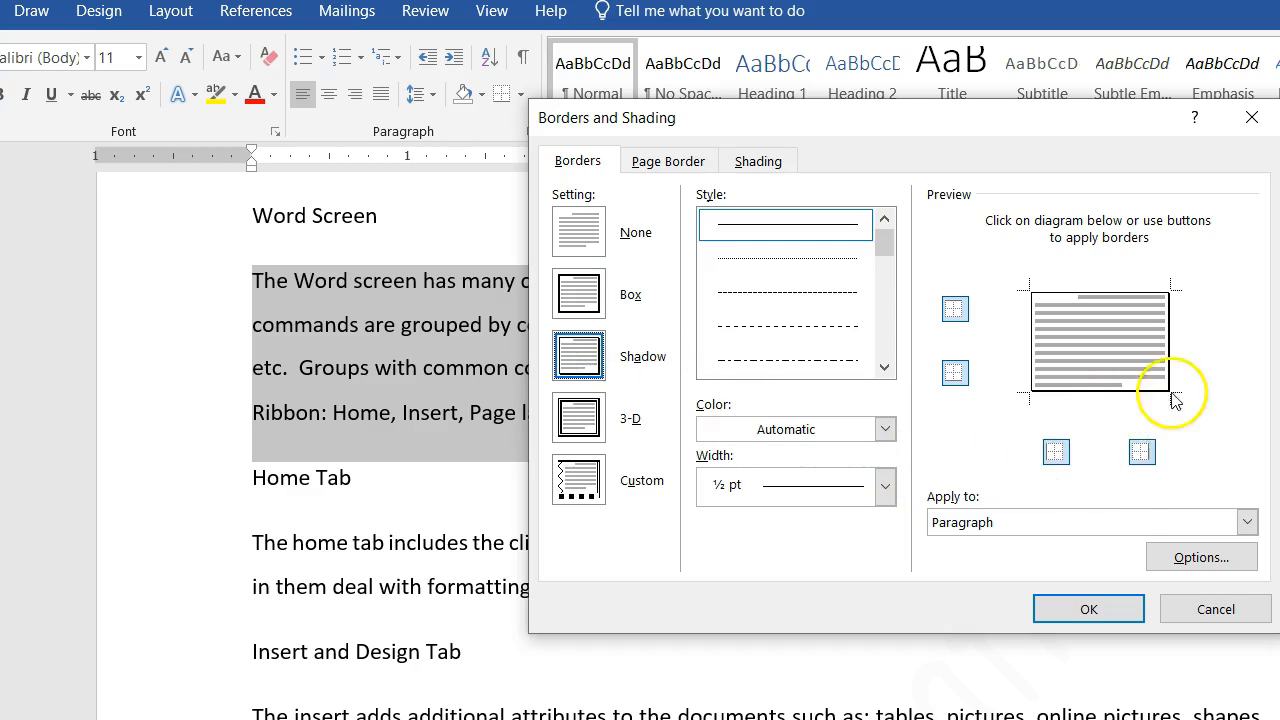
click(586, 422)
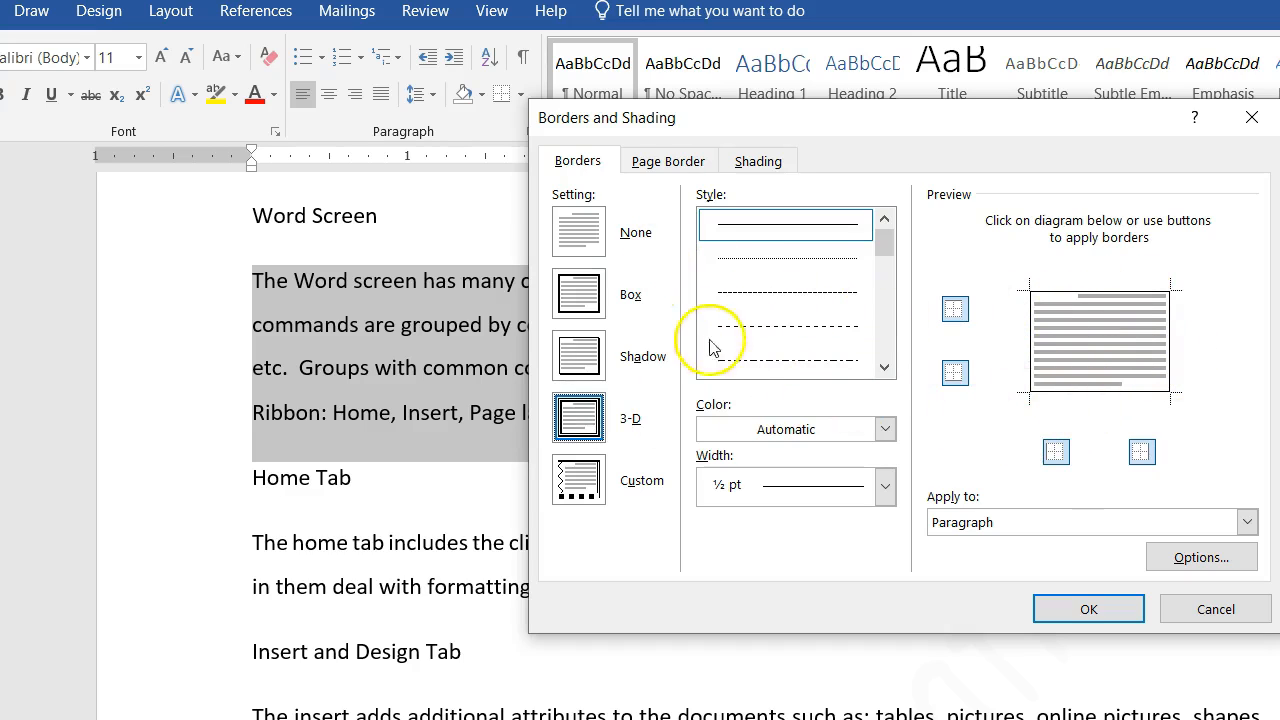
click(1092, 612)
click(992, 592)
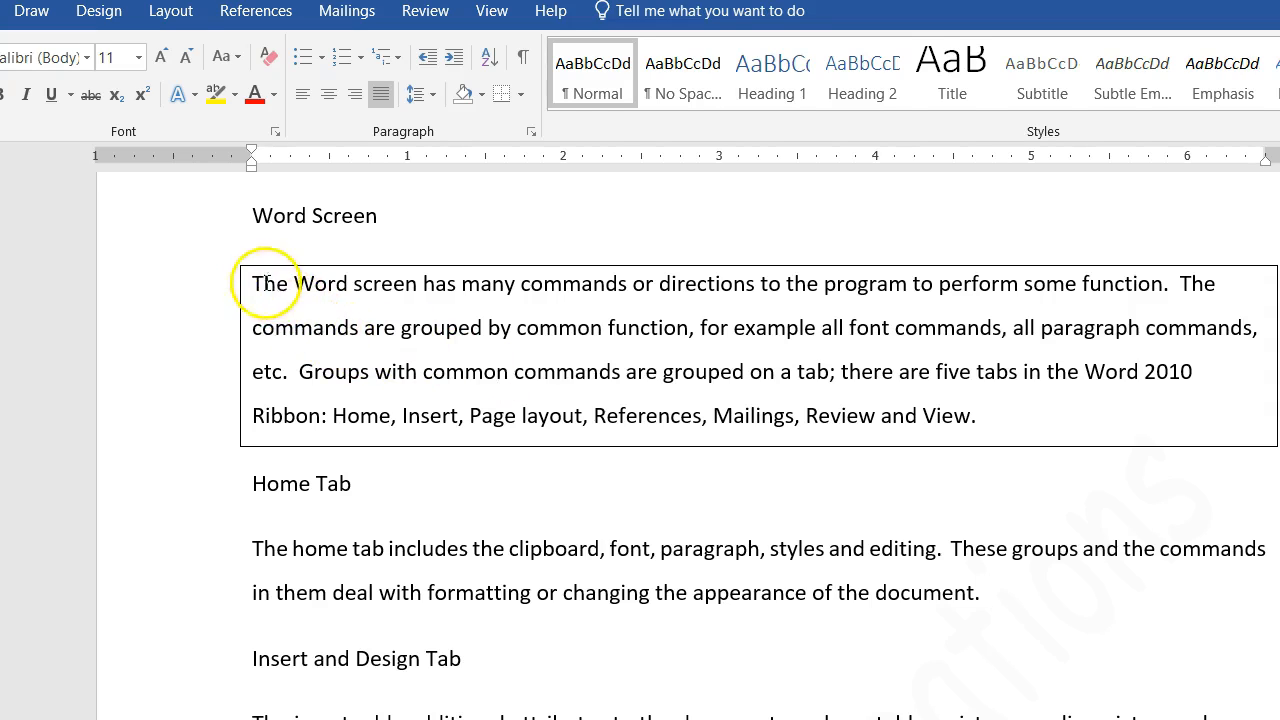
Step: Change the border line of the paragraph below the Word Screen heading to the 3 pt thick-and-thin style
drag(248, 278, 1071, 414)
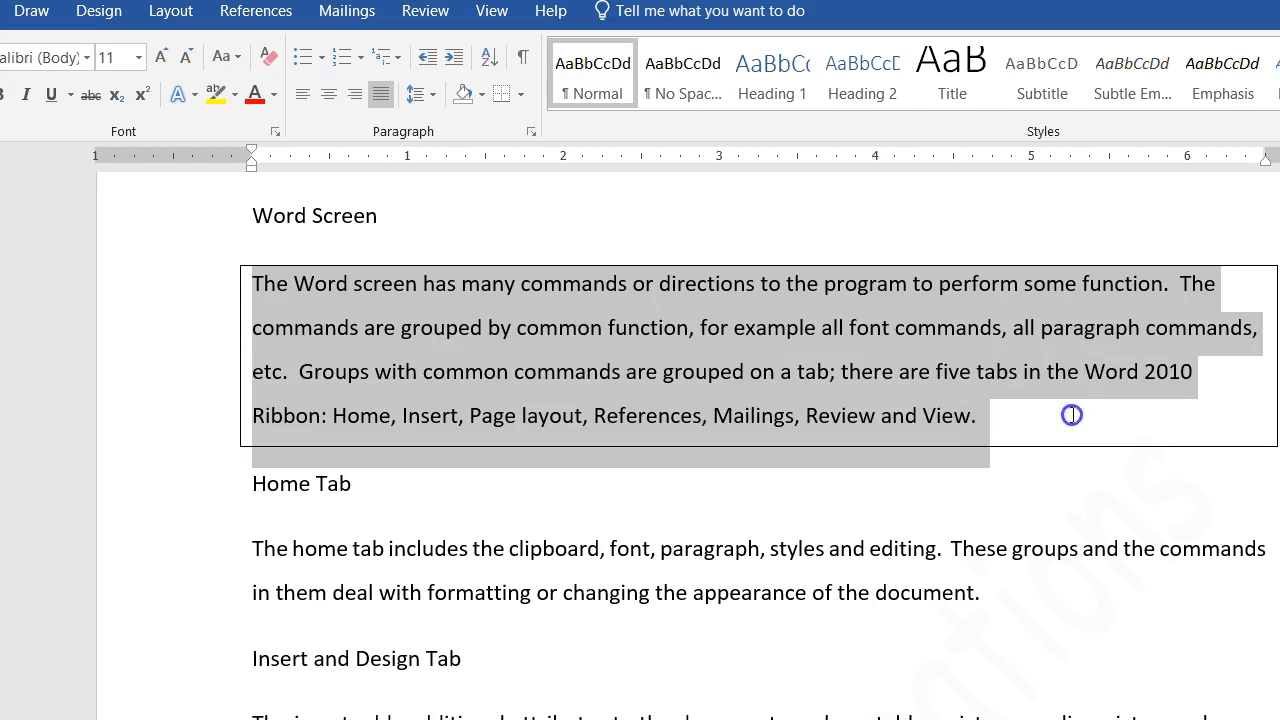
click(520, 94)
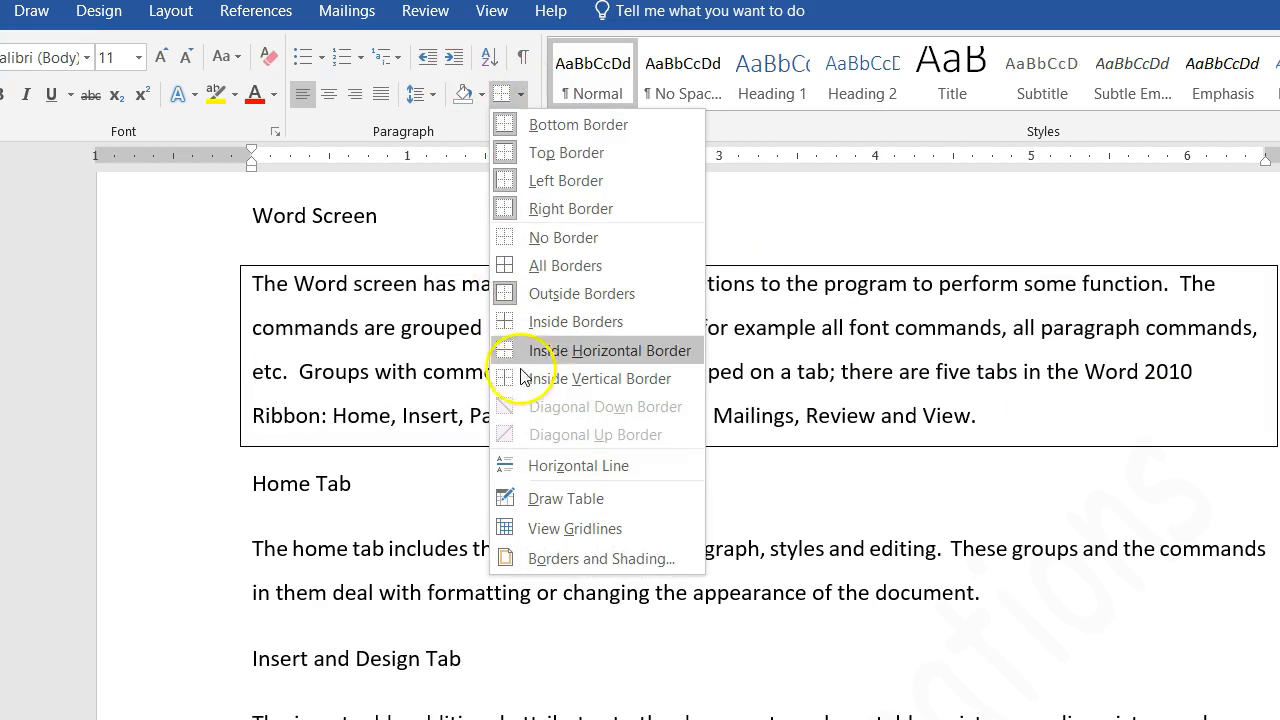
click(568, 560)
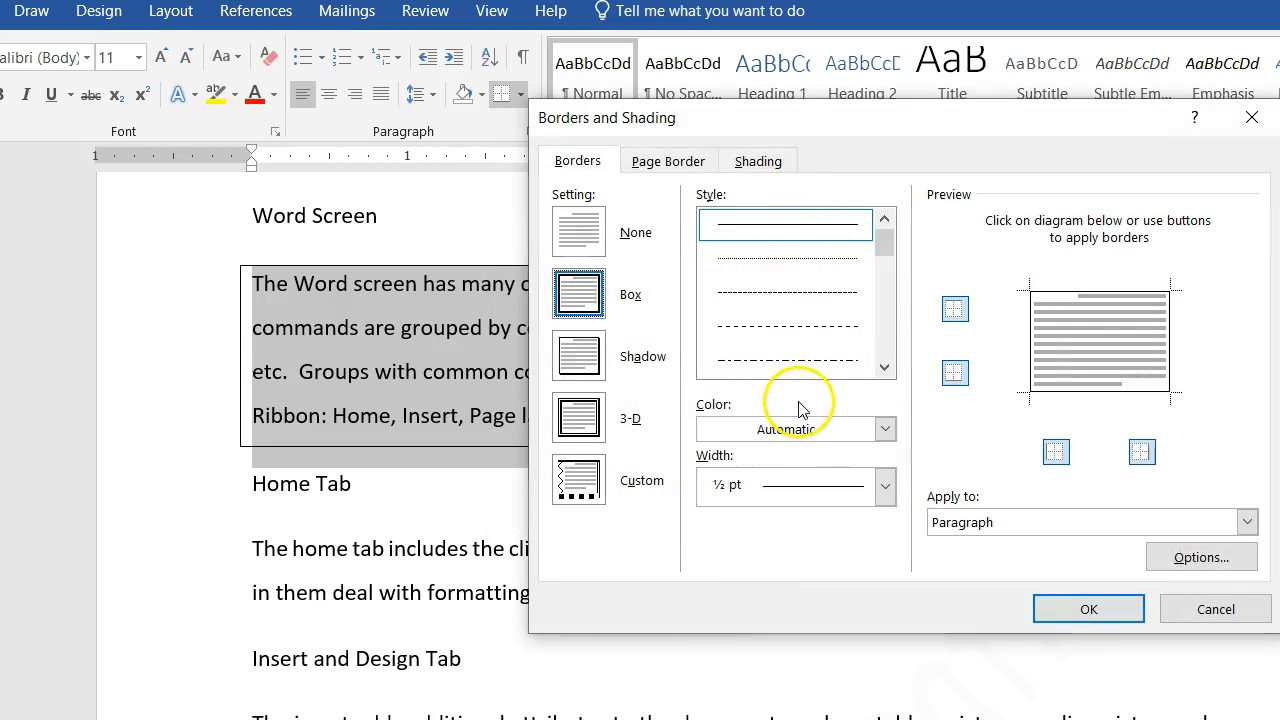
click(885, 288)
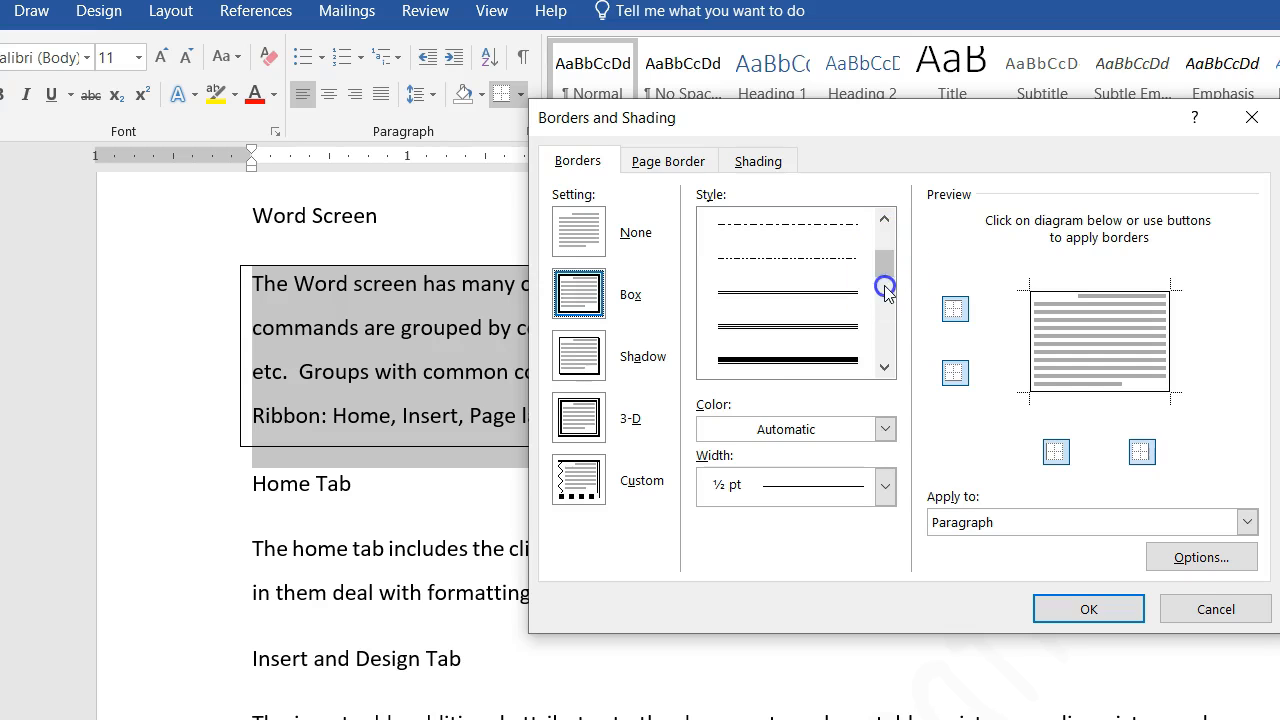
click(840, 358)
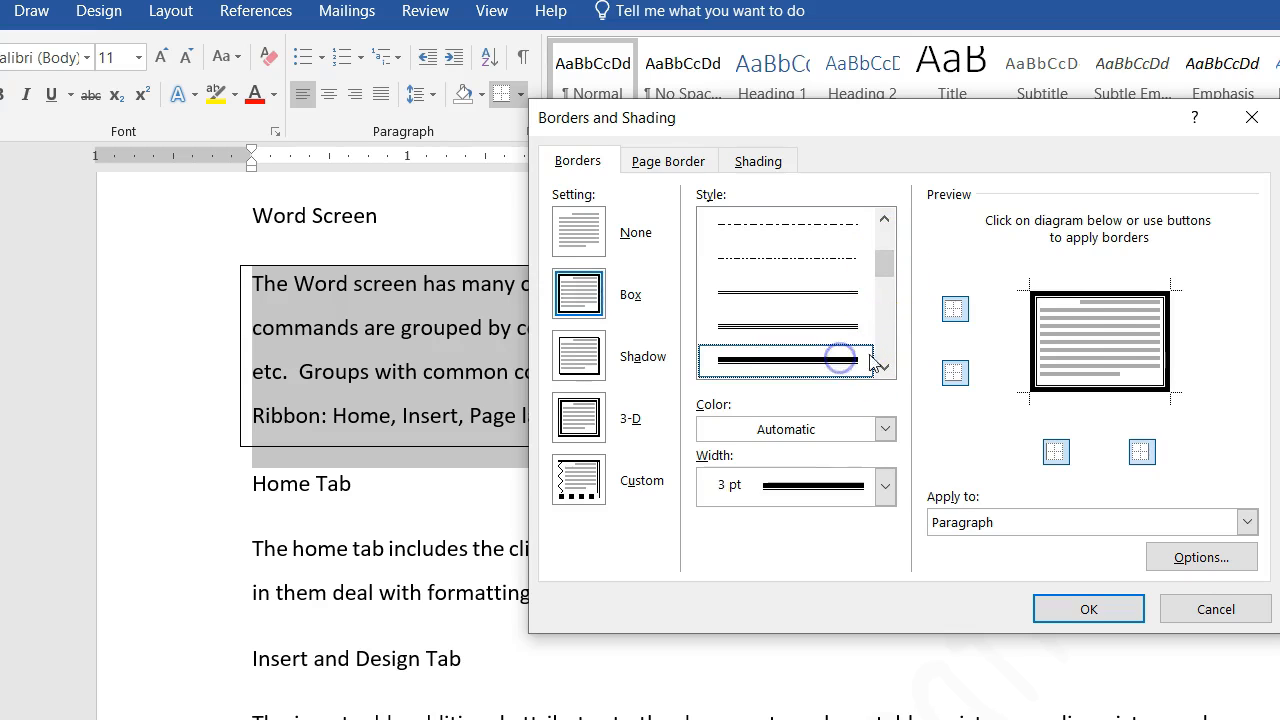
click(1089, 613)
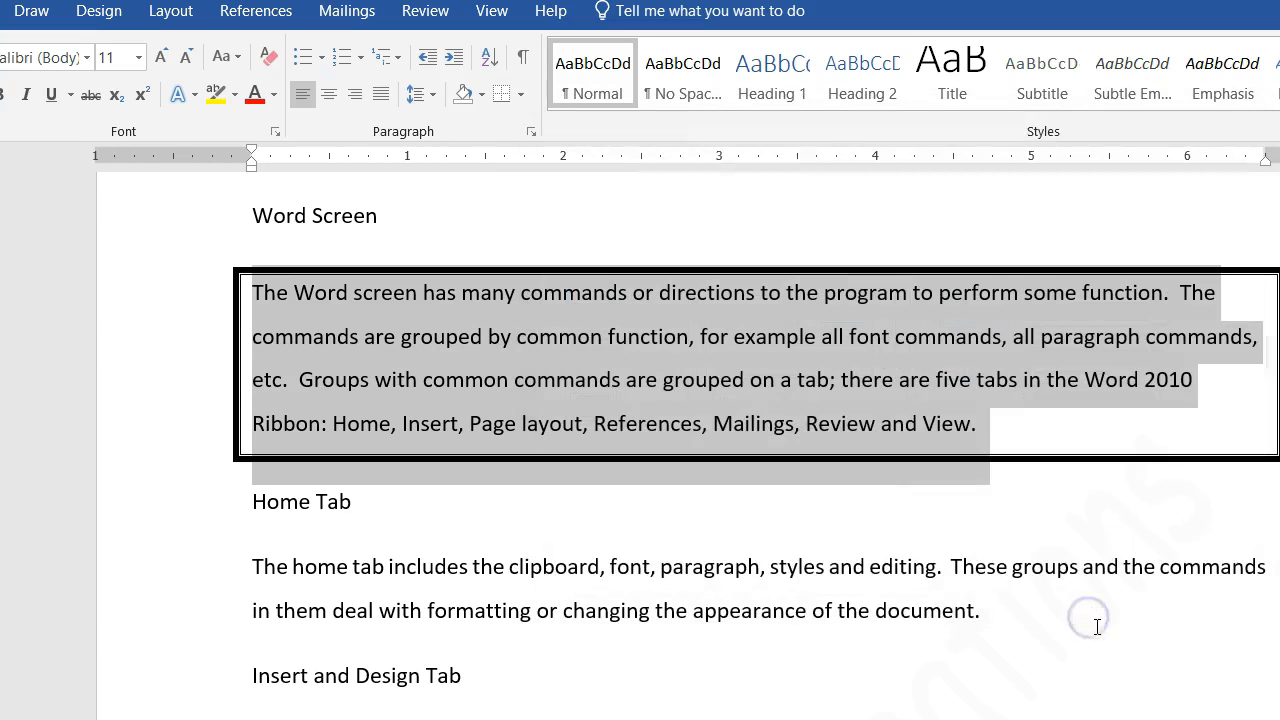
click(1178, 628)
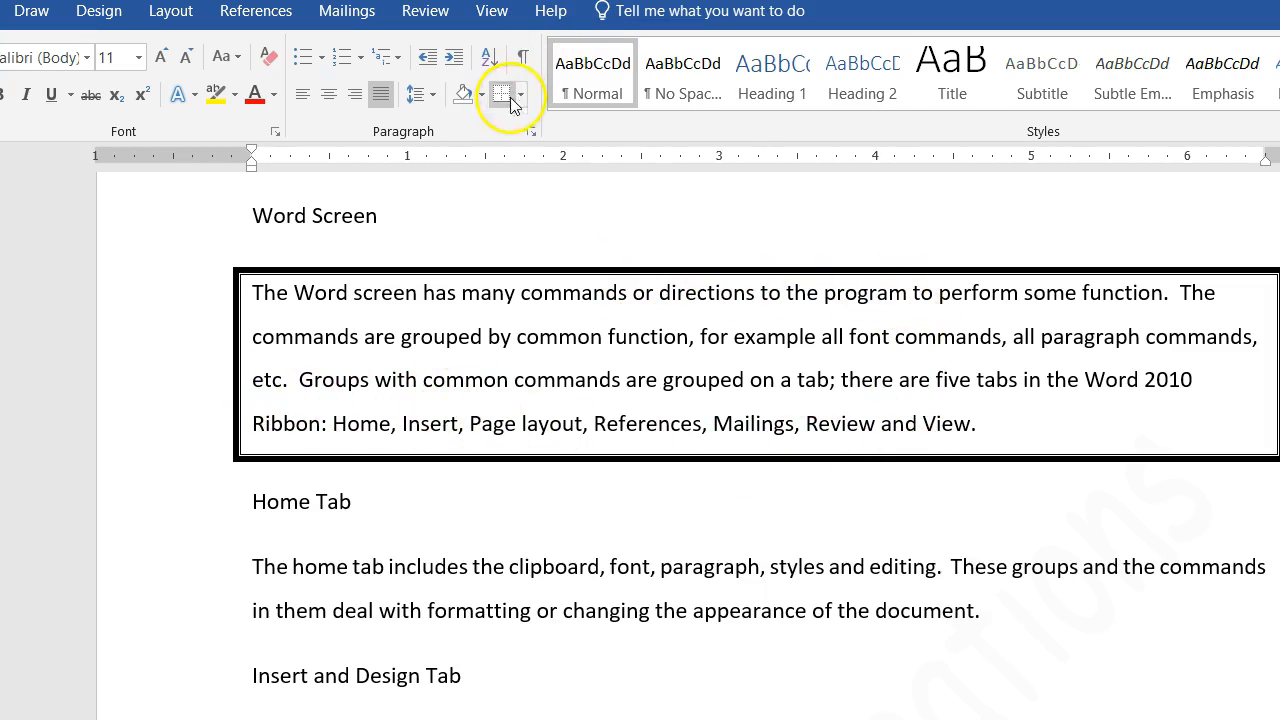
Step: Change the border setting of the paragraph below the Word Screen heading to Shadow
drag(253, 290, 957, 457)
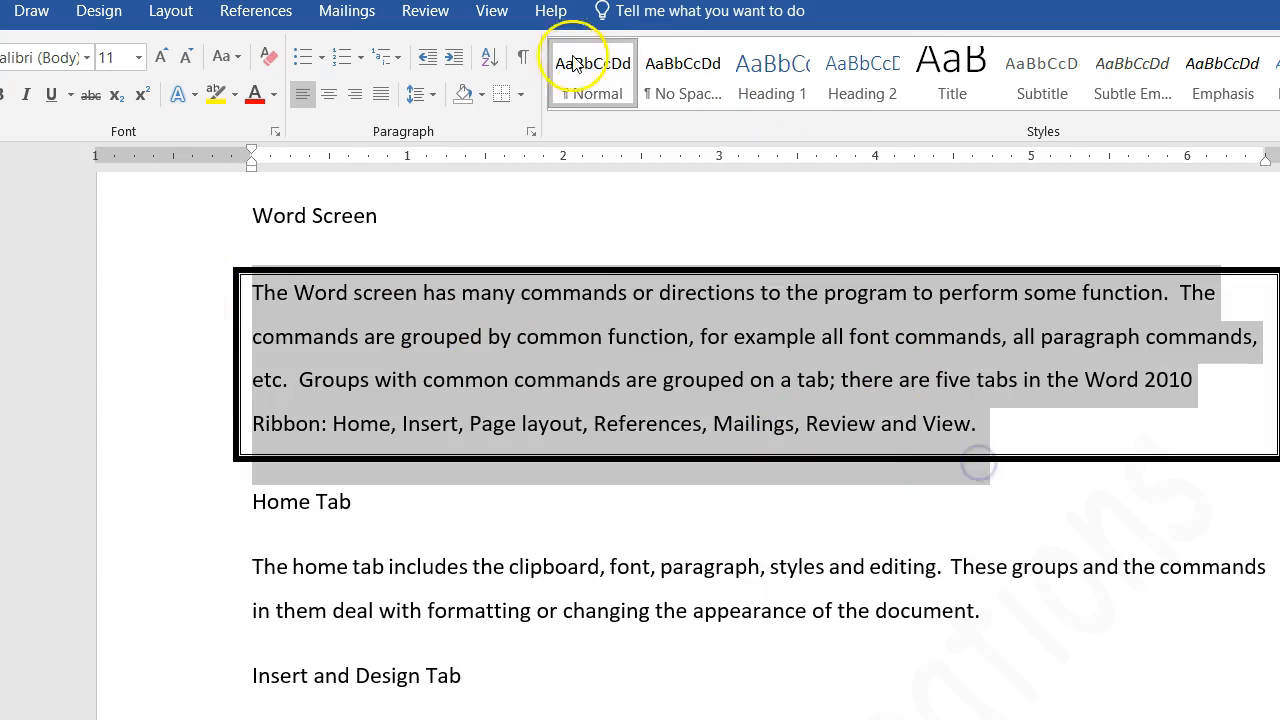
click(521, 94)
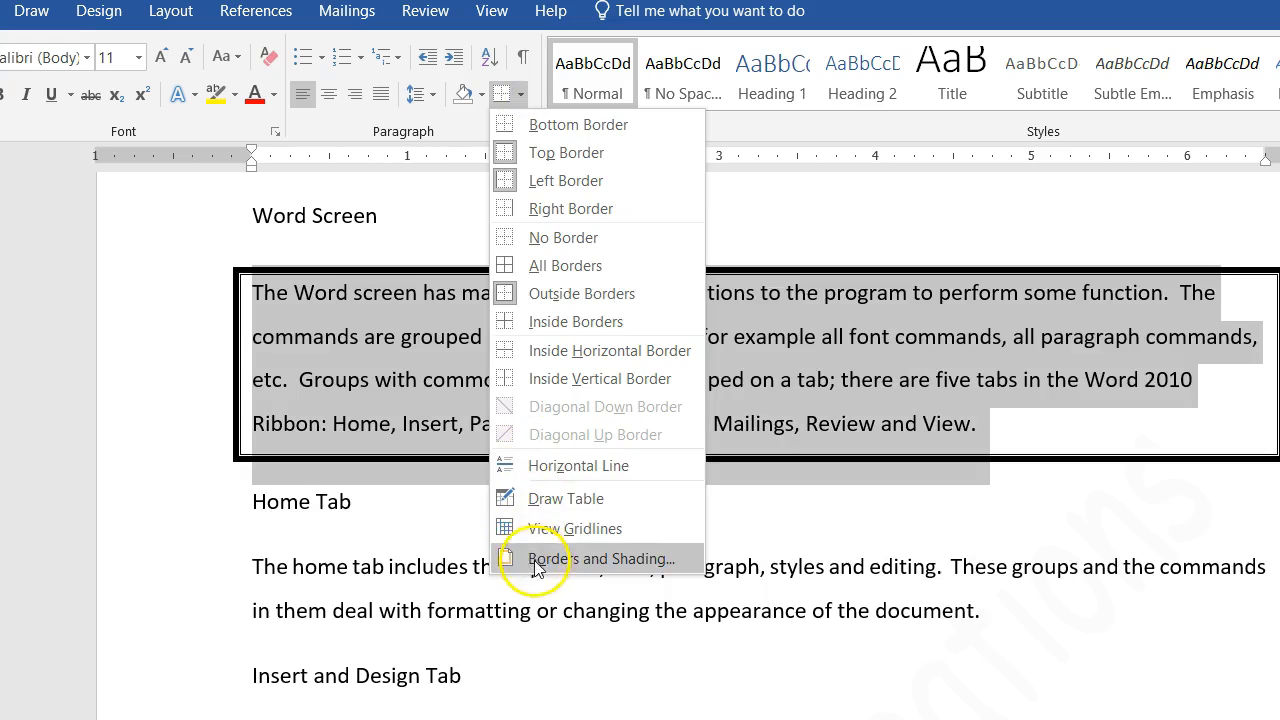
click(545, 558)
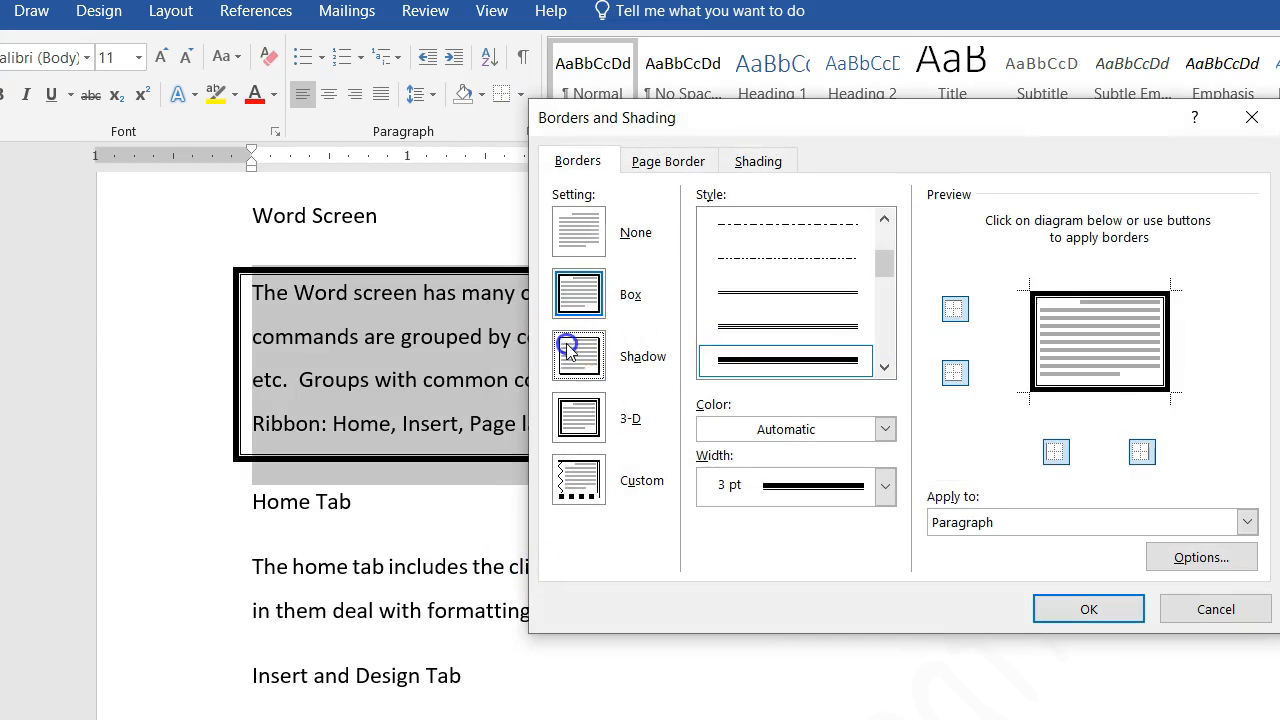
click(572, 352)
click(1088, 612)
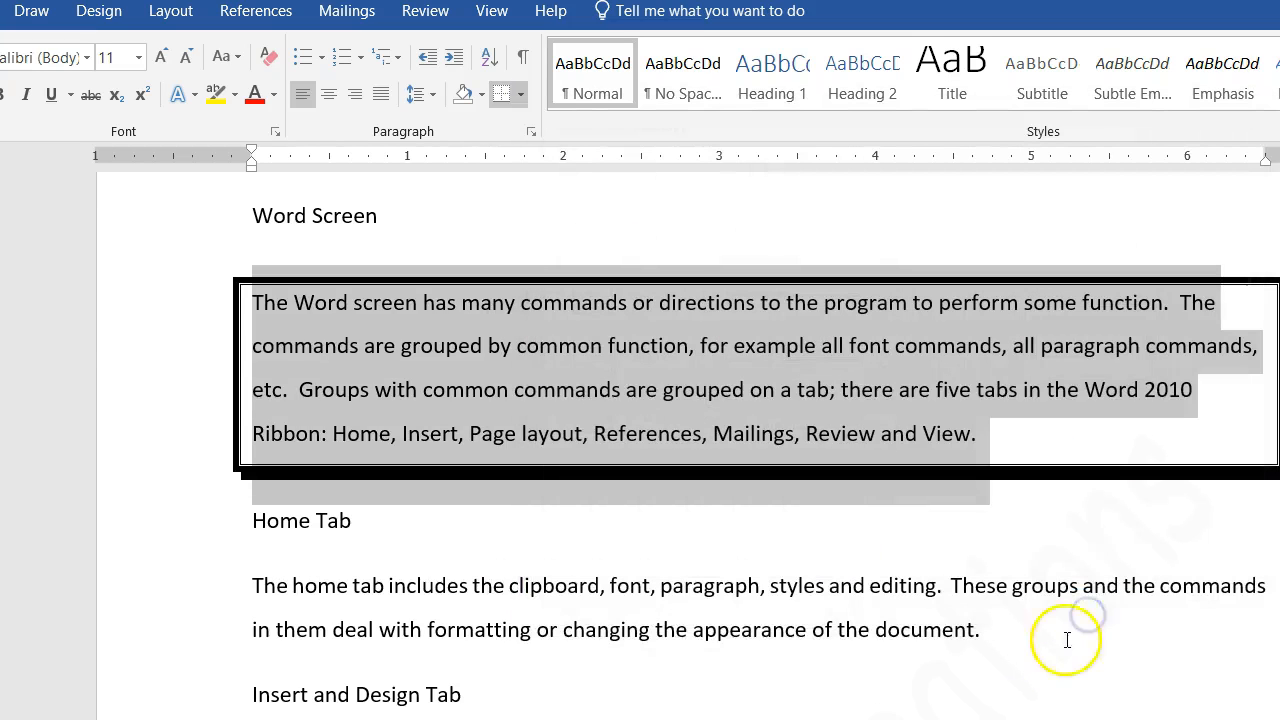
click(1128, 560)
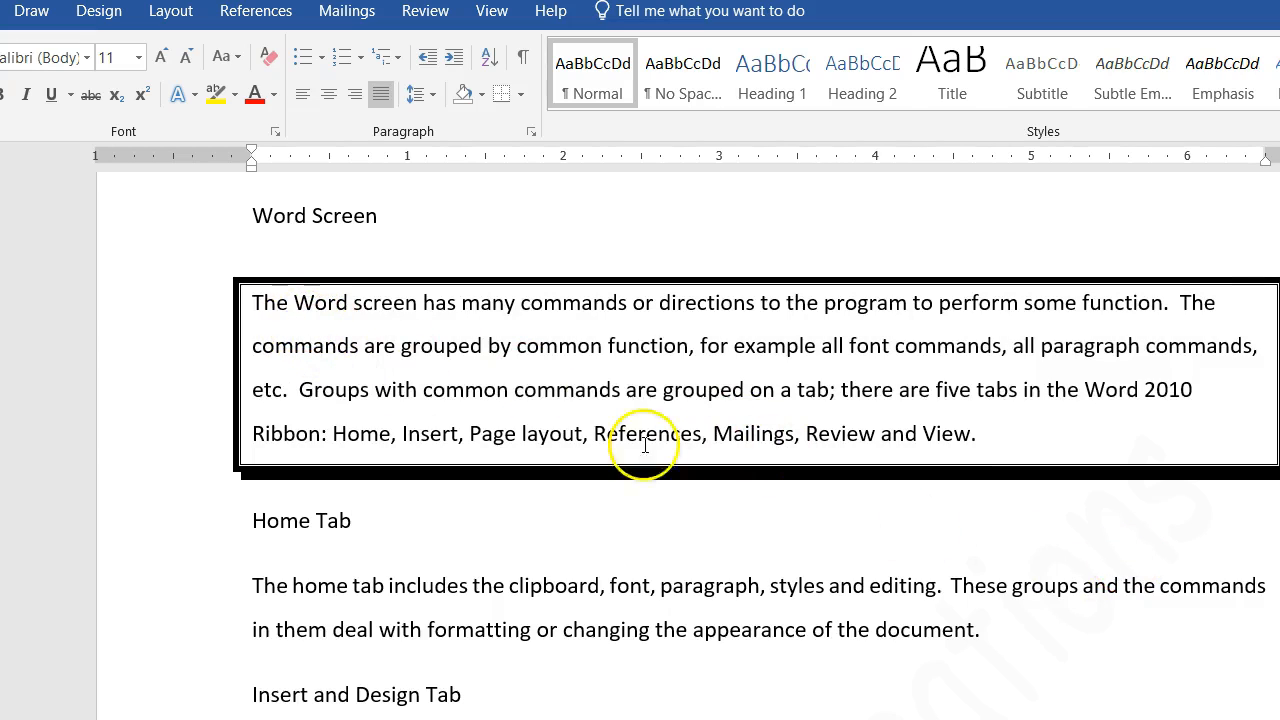
Step: Set the border color of the paragraph below the Word Screen heading to a light blue-gray theme color
drag(244, 296, 1017, 452)
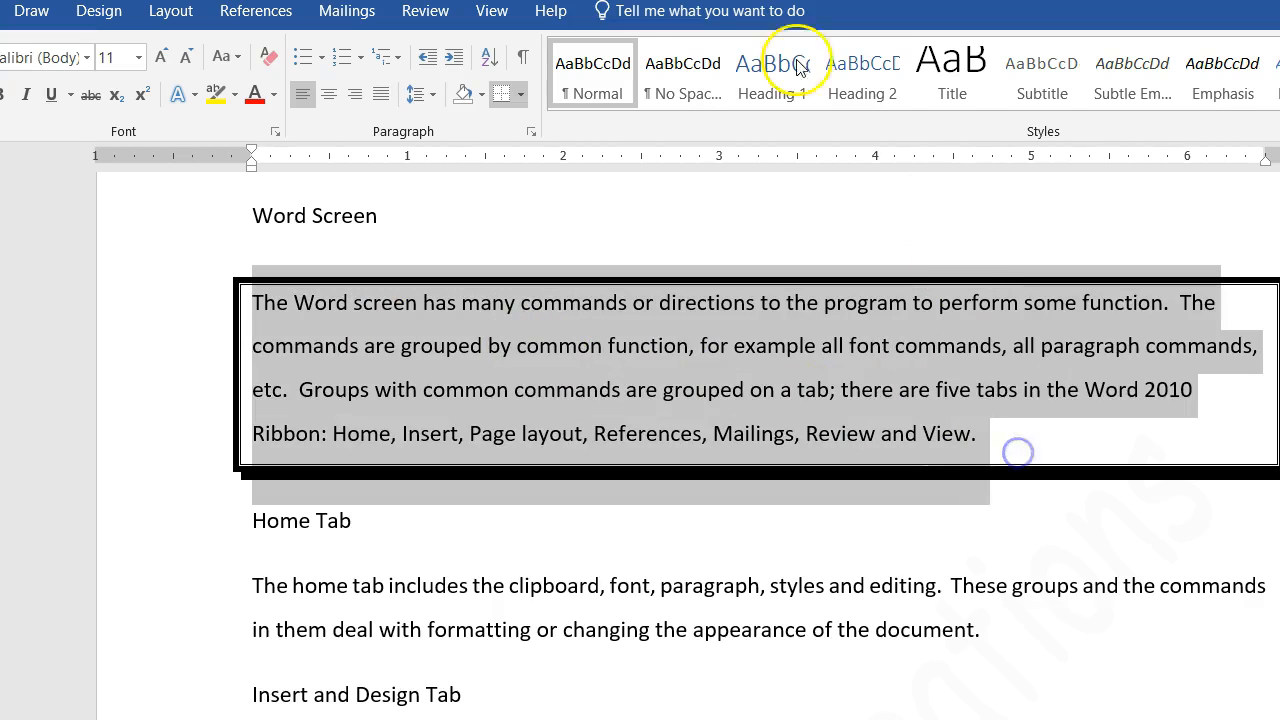
click(522, 92)
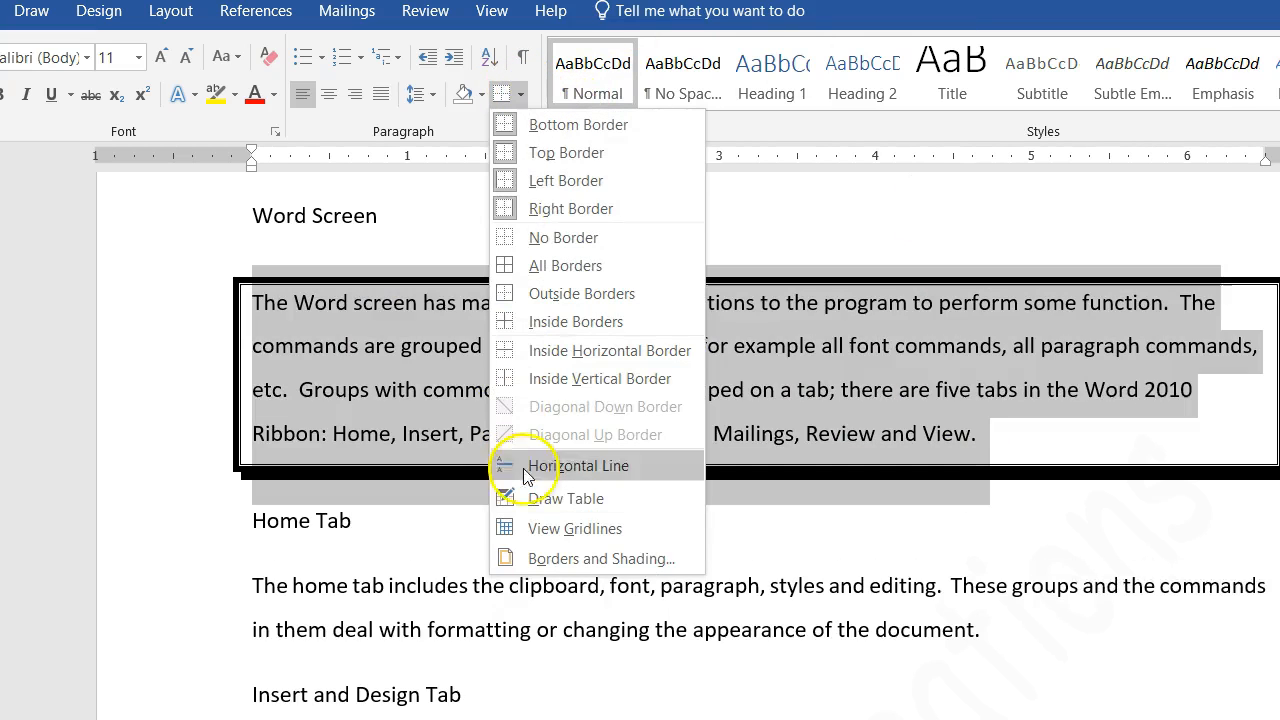
click(567, 560)
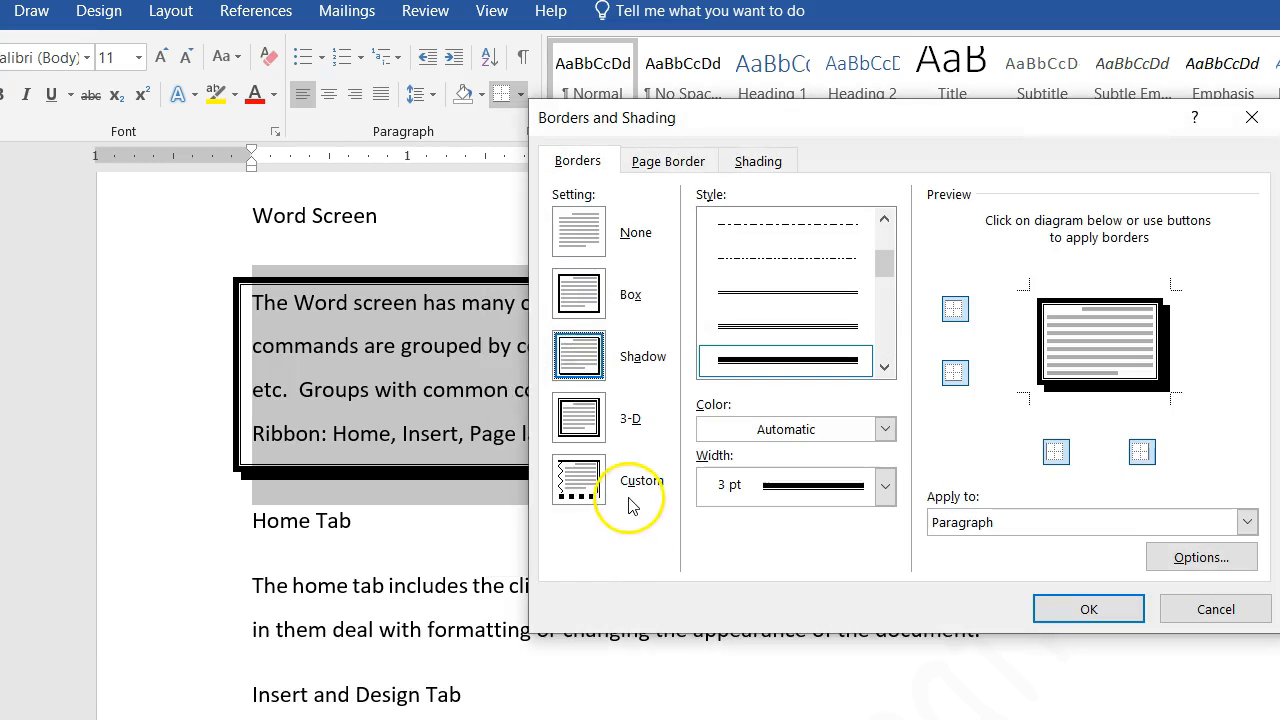
click(886, 429)
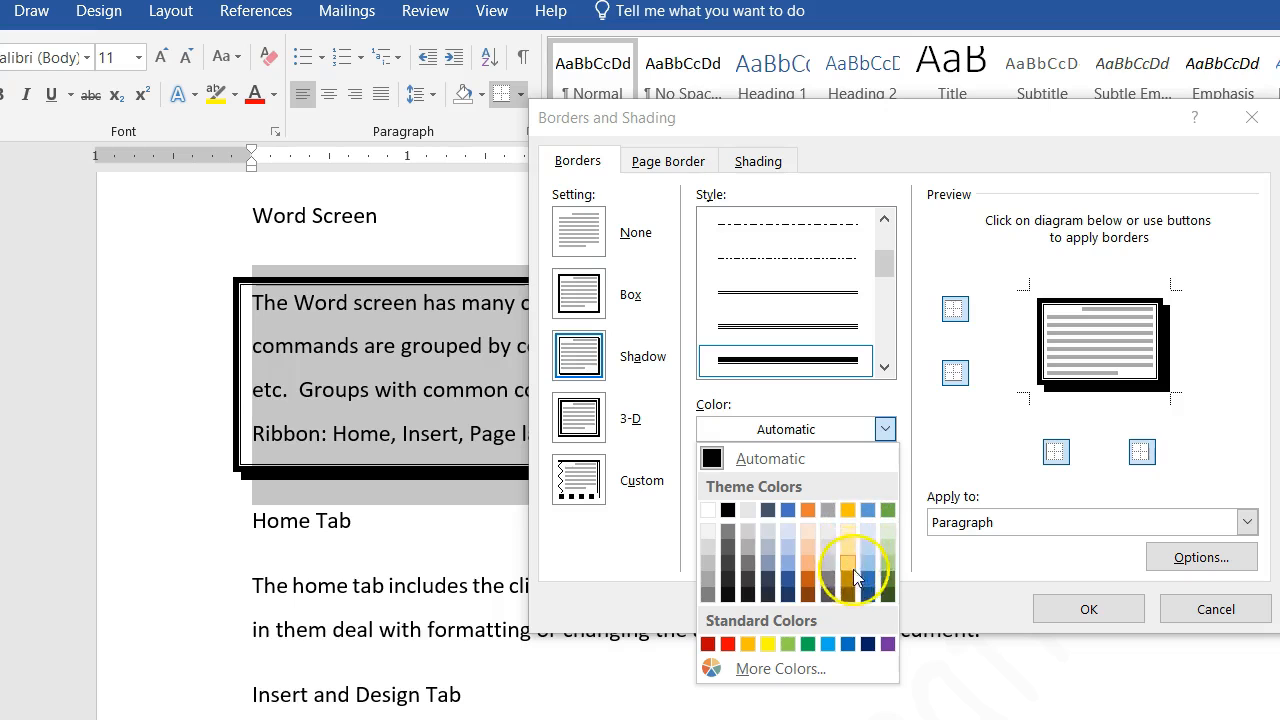
click(767, 552)
click(1088, 609)
click(1120, 521)
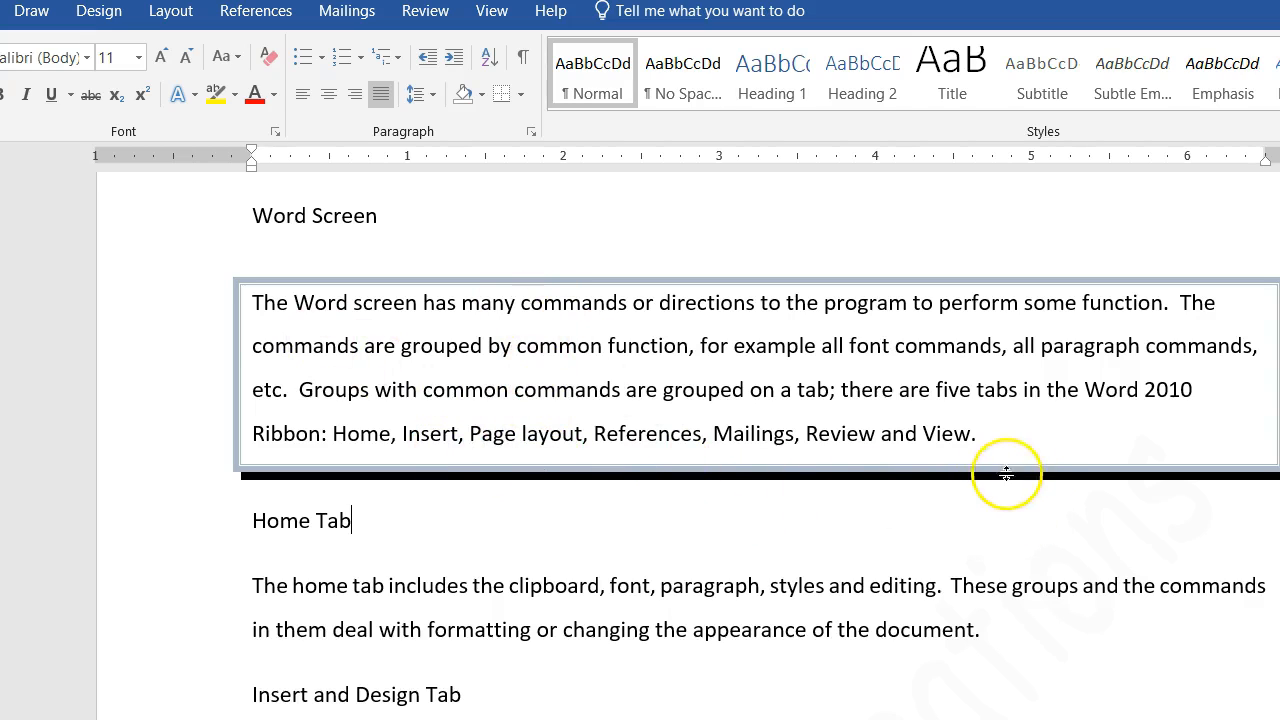
Step: Shade the bordered paragraph below the Word Screen heading with a very light gray theme fill
drag(983, 438, 274, 298)
click(521, 93)
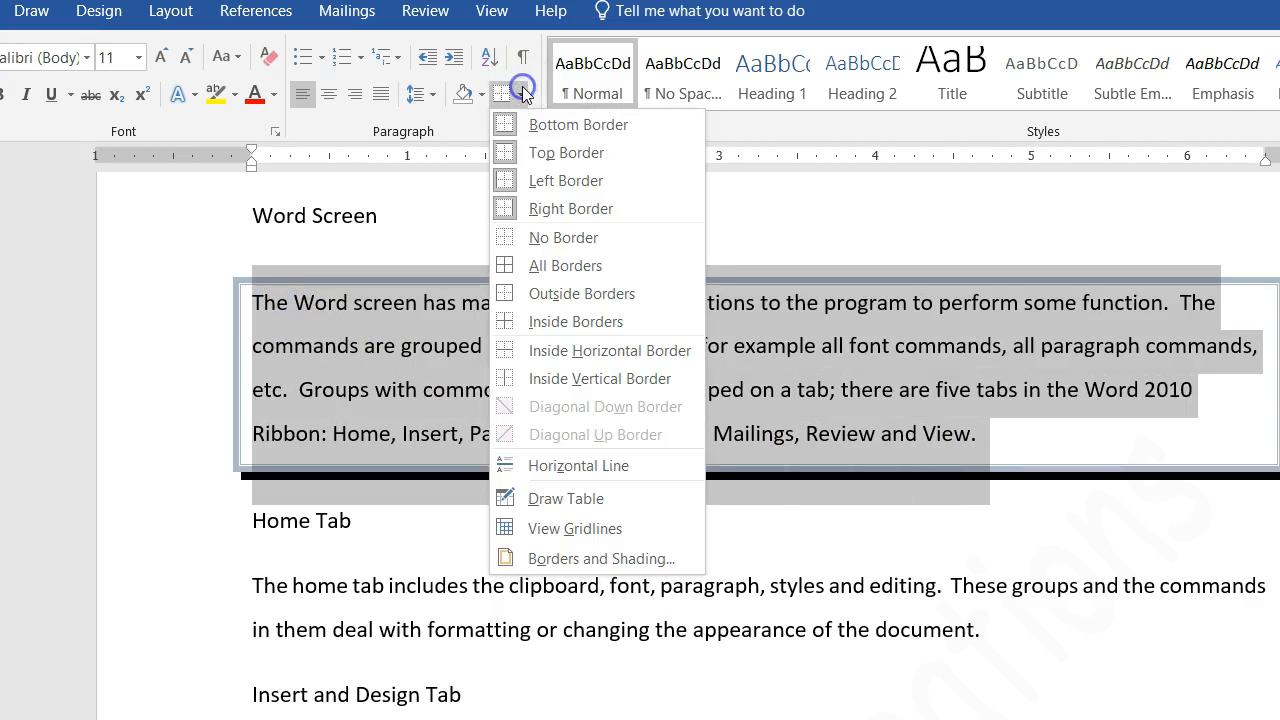
click(575, 559)
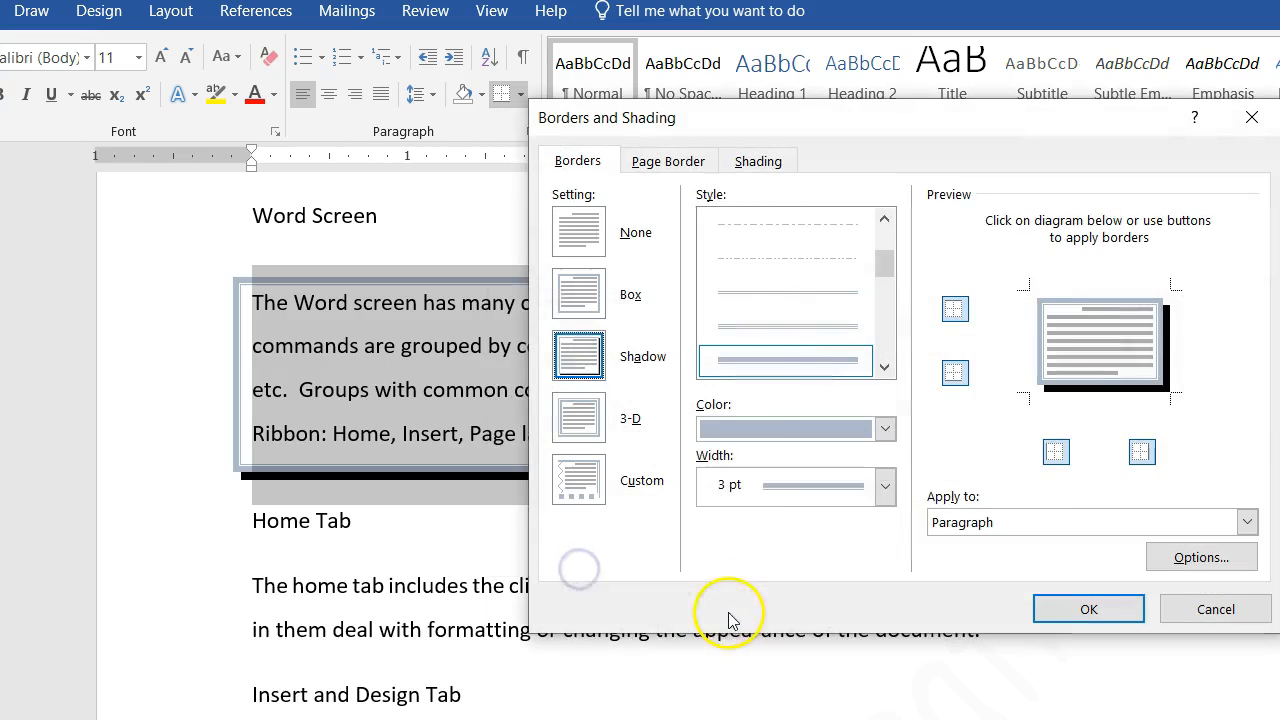
click(764, 162)
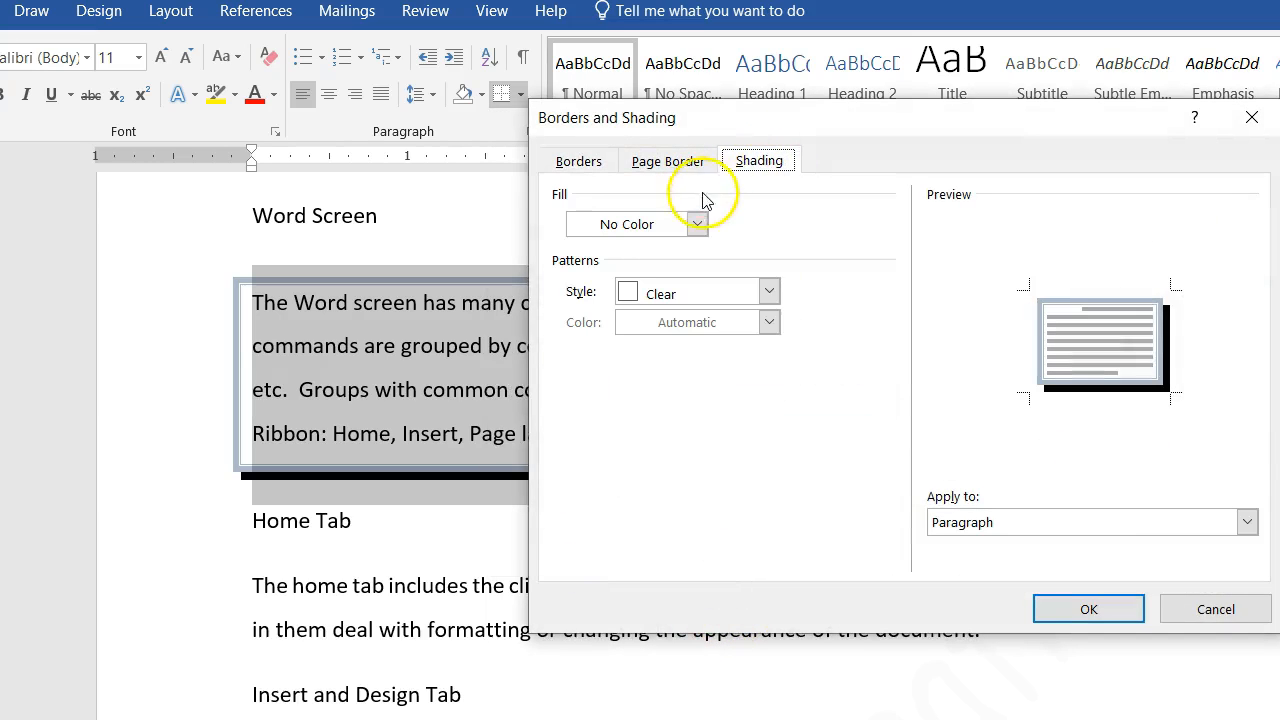
click(697, 224)
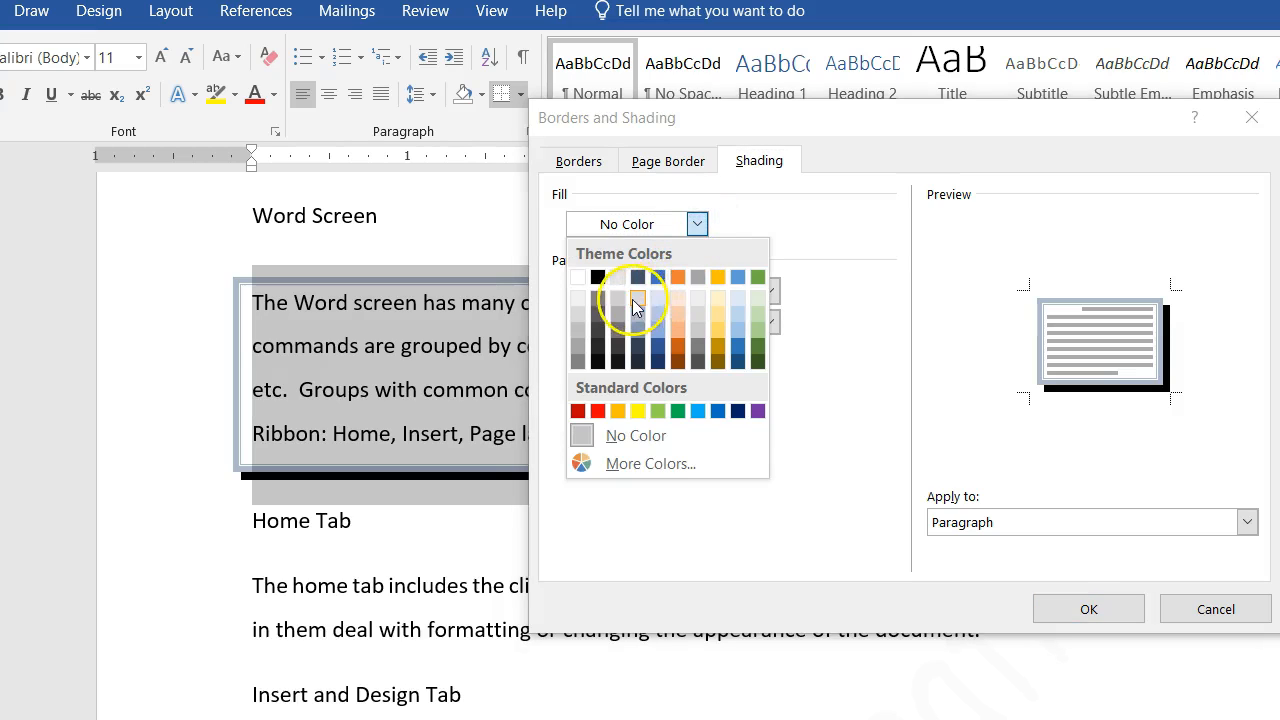
click(578, 300)
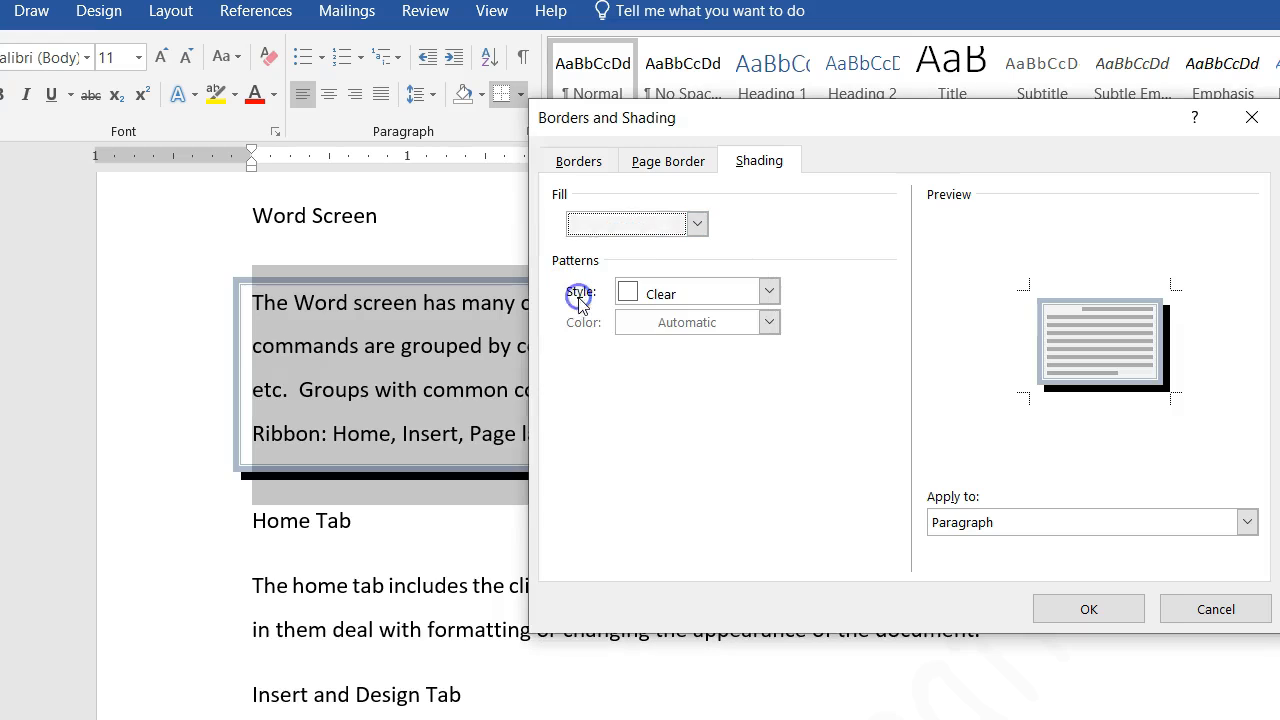
click(1089, 610)
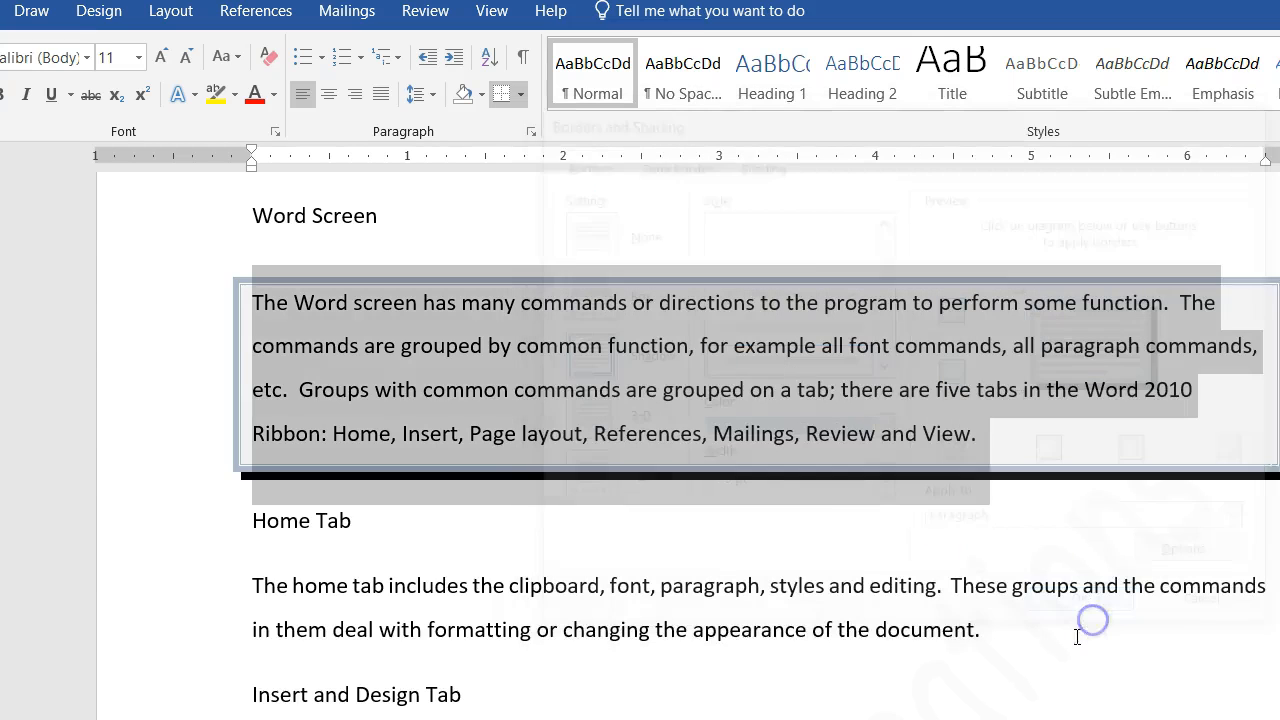
click(1150, 547)
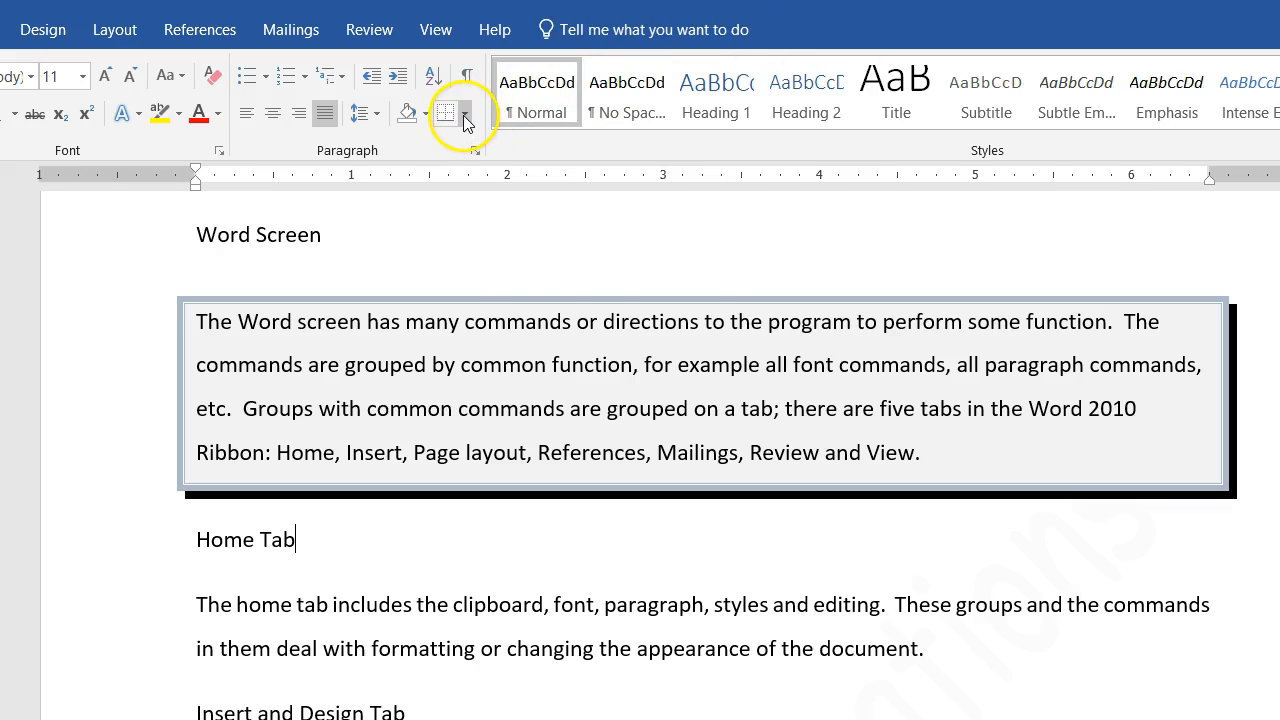
Step: Set up a Box page border for the whole document using the double wavy line style
click(466, 114)
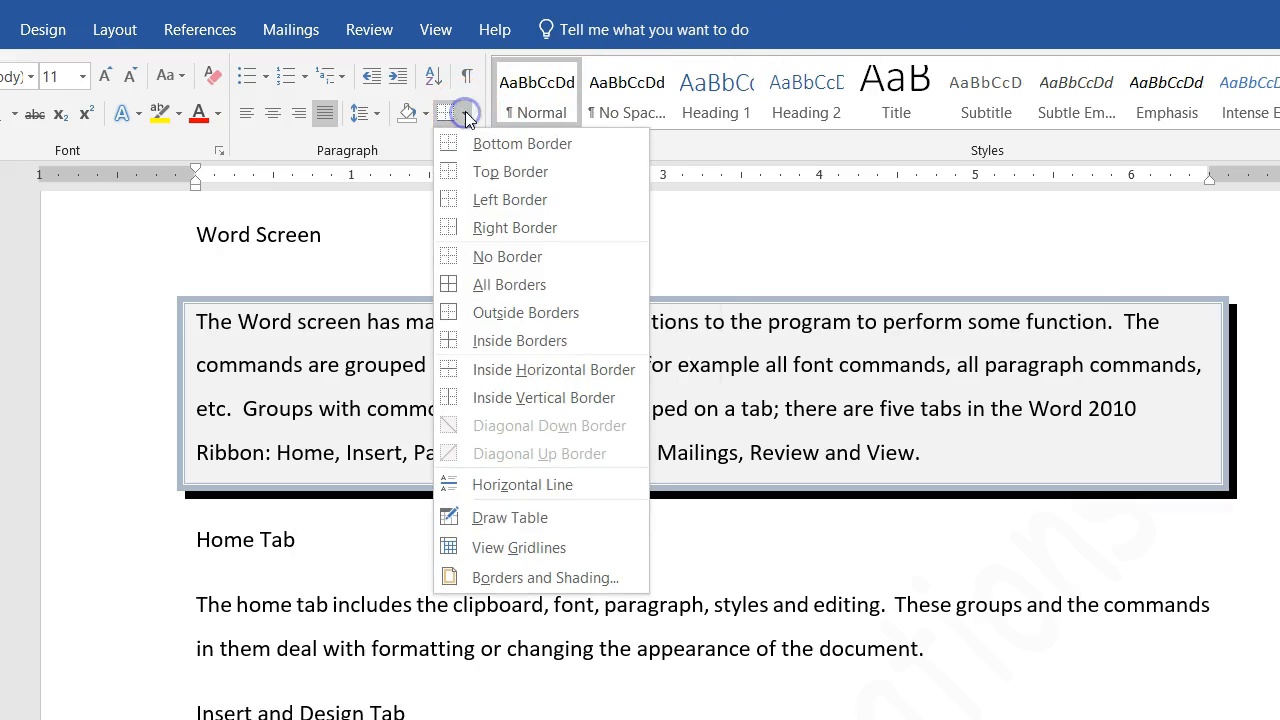
click(481, 584)
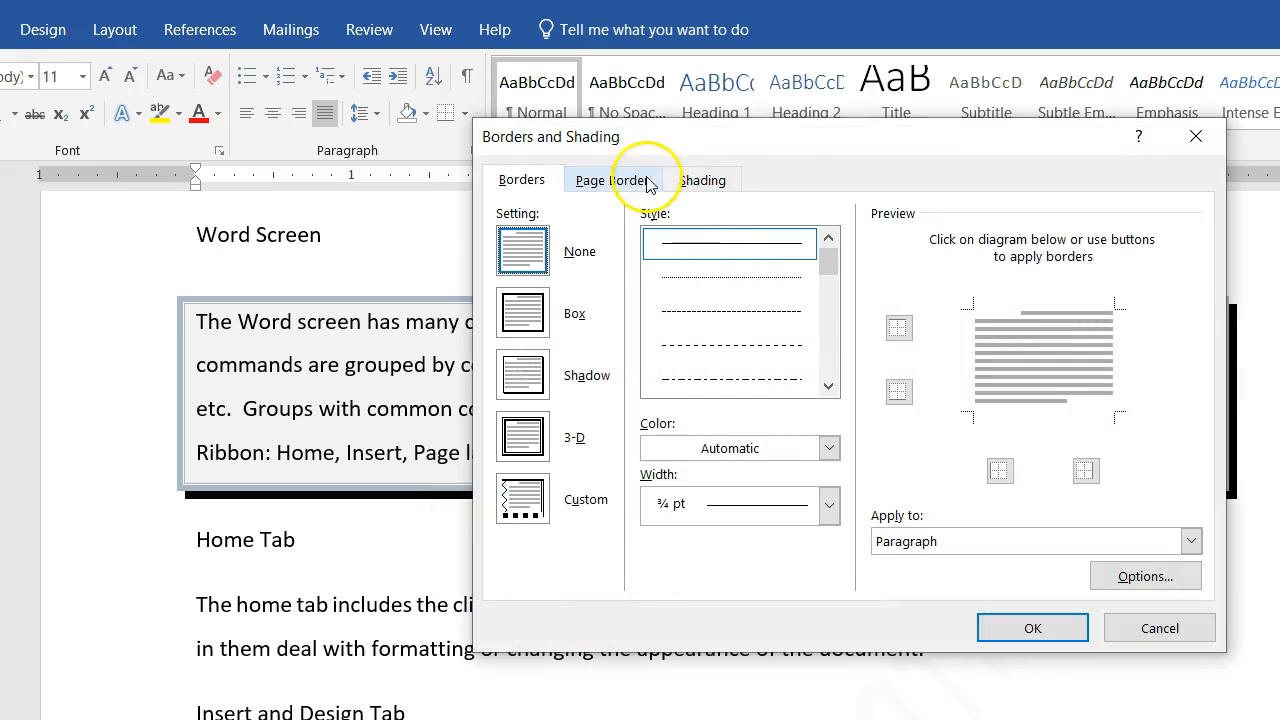
click(617, 183)
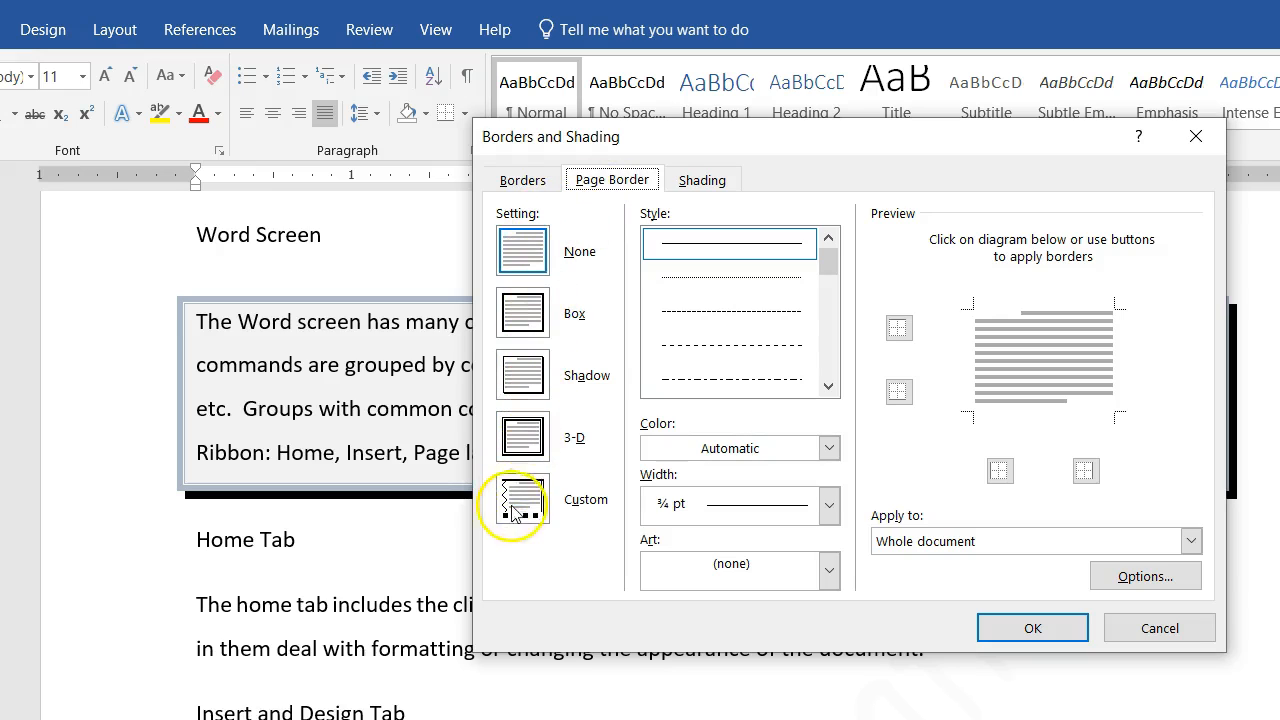
click(518, 318)
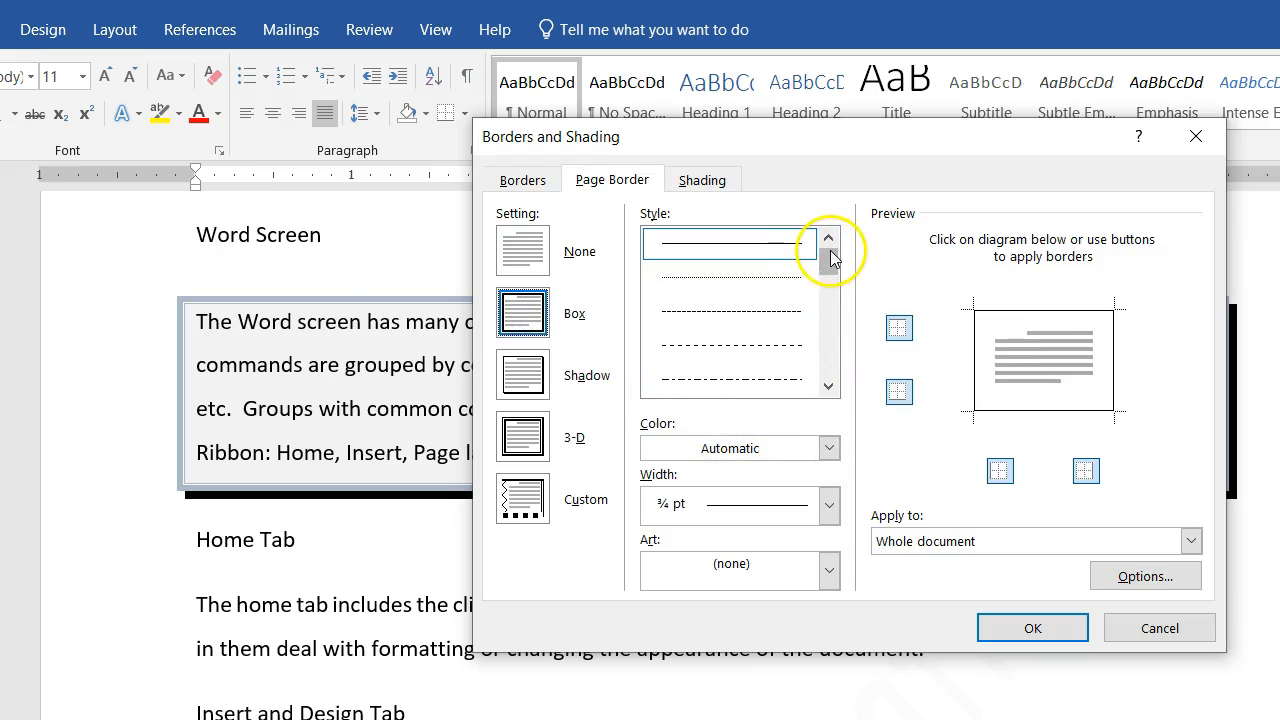
mouse_move(828, 265)
mouse_down()
mouse_move(843, 347)
mouse_move(771, 331)
mouse_up()
click(772, 330)
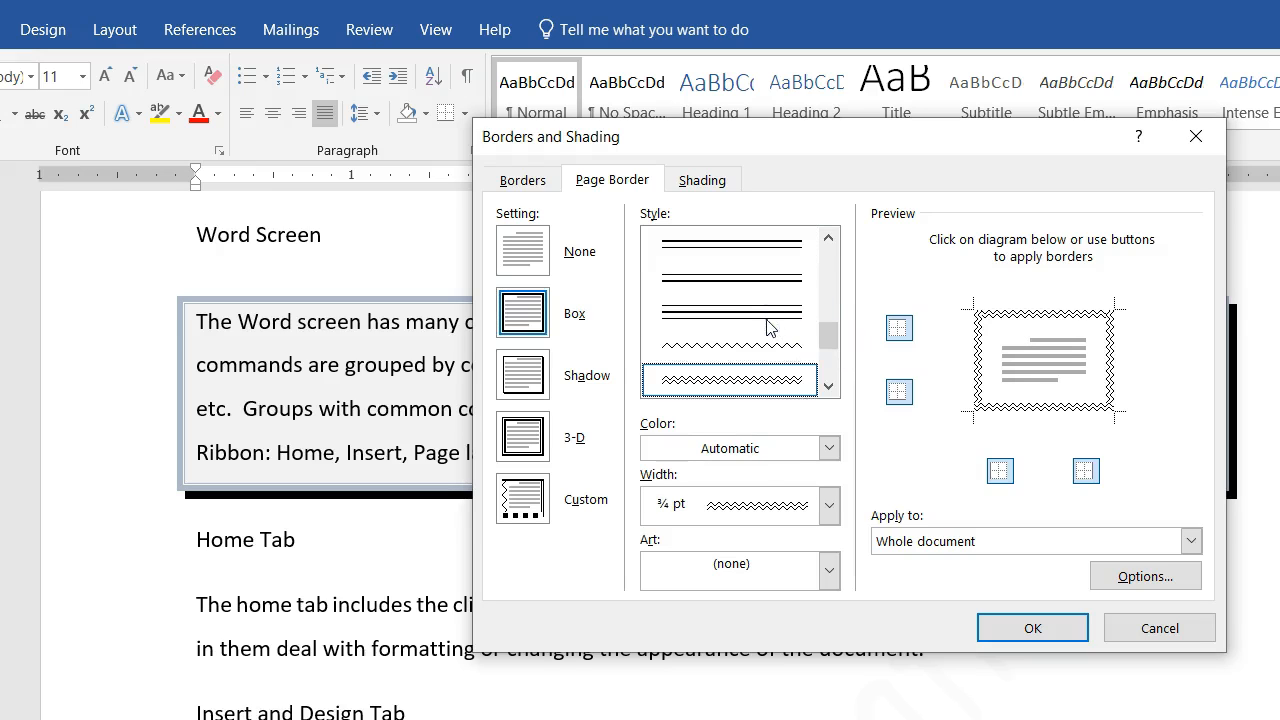
Step: Set the wavy page border to a dark blue theme color and ¾ pt width, and apply it to the document
click(829, 449)
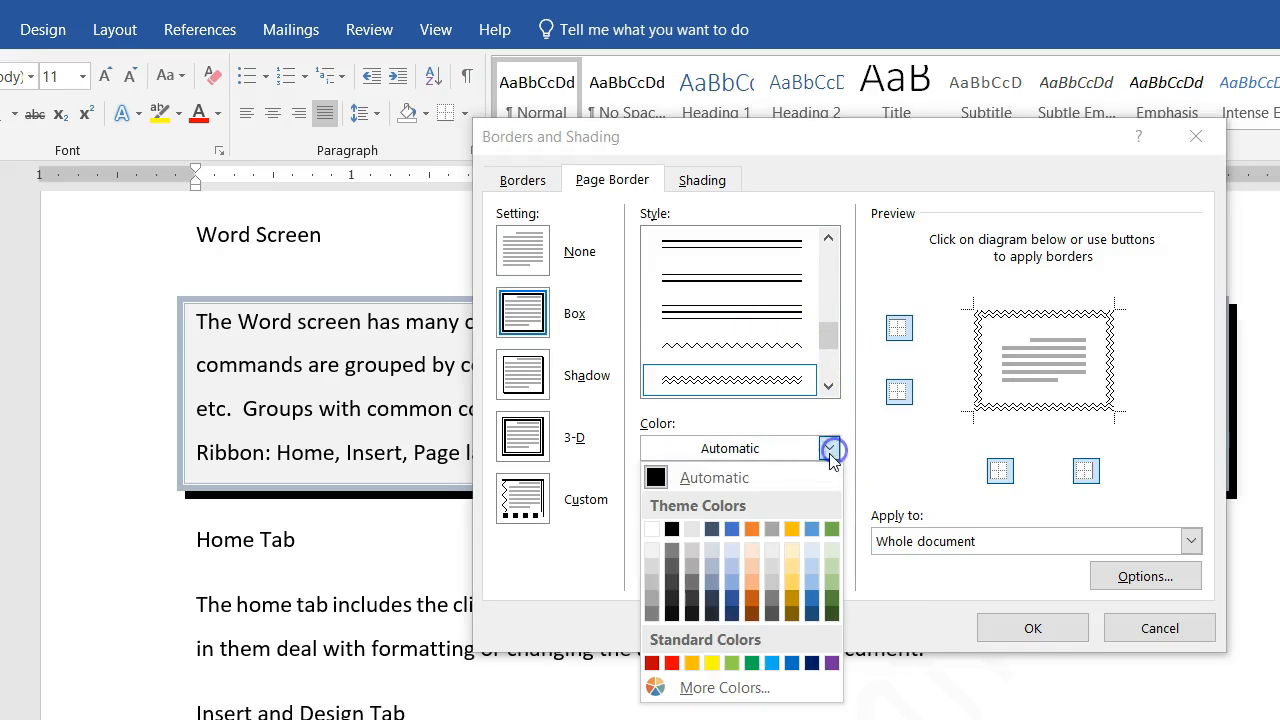
click(812, 603)
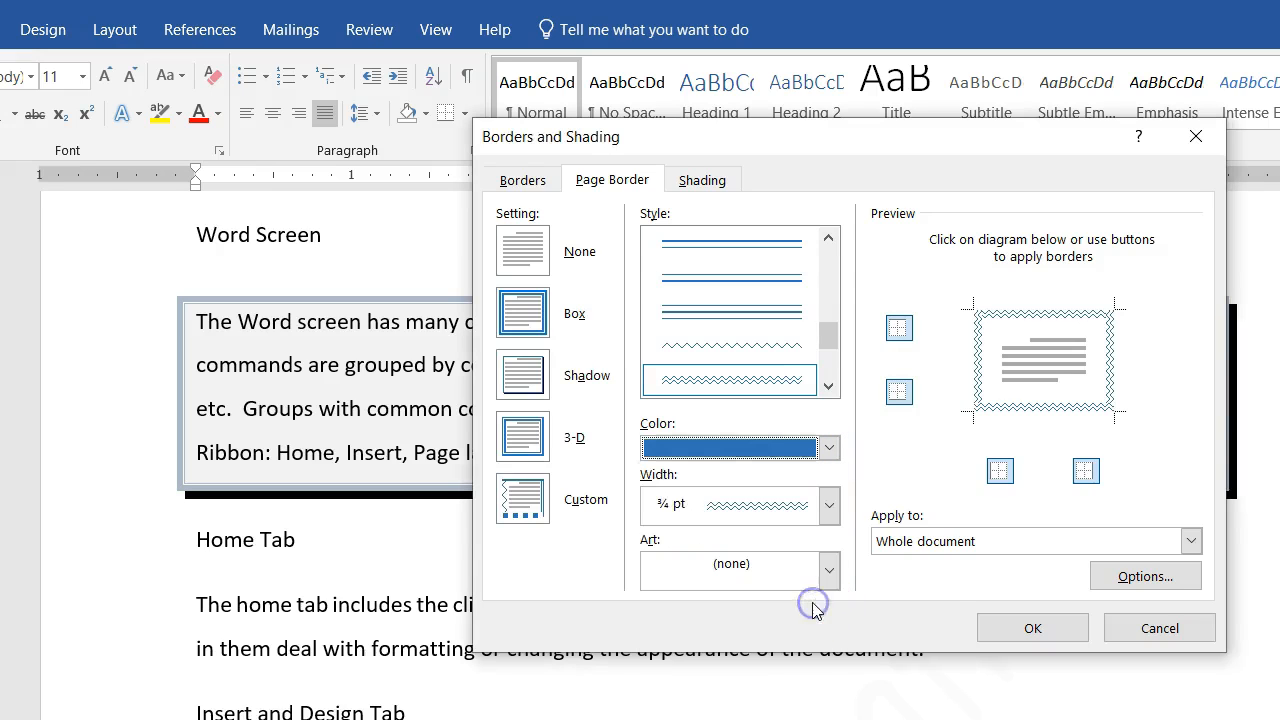
click(829, 506)
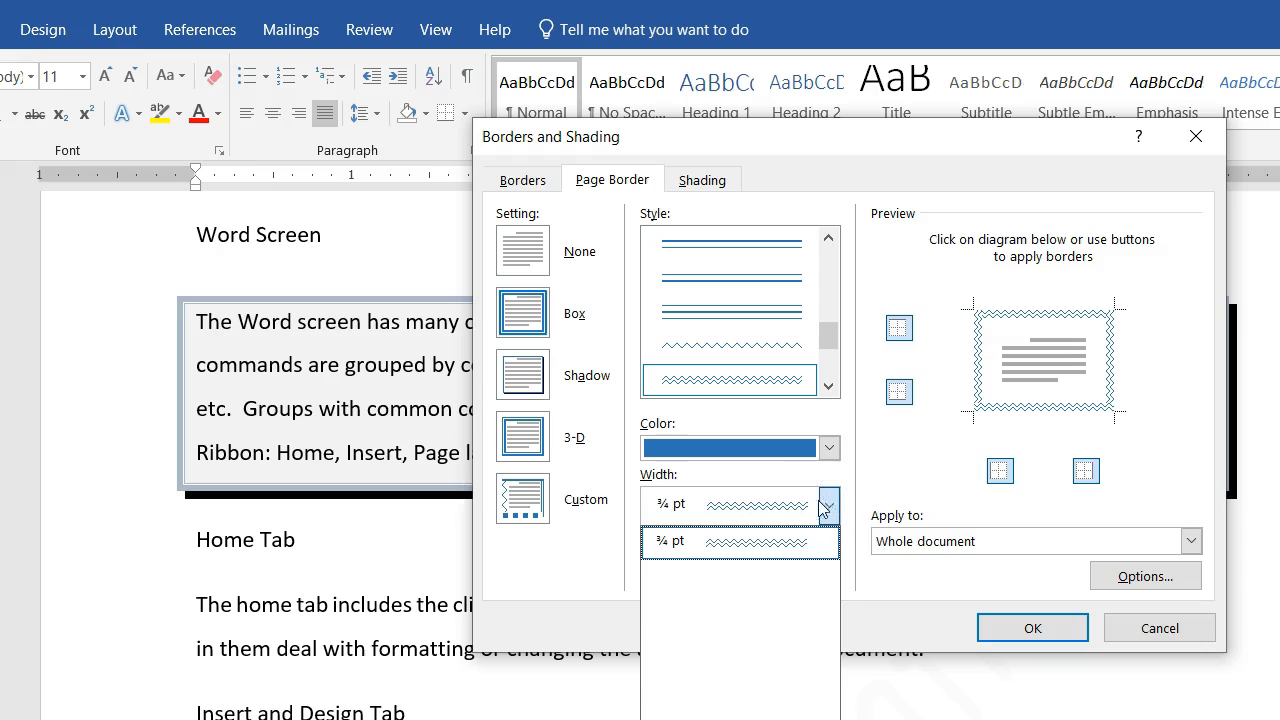
click(808, 548)
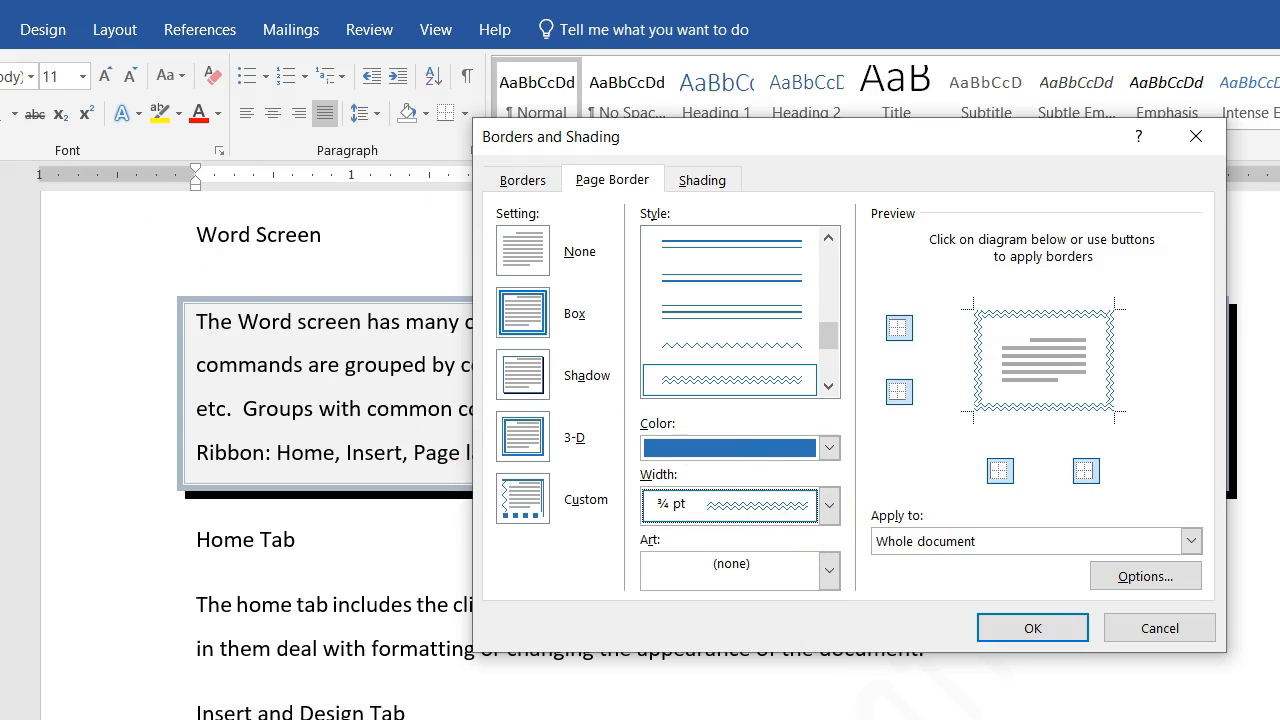
click(1040, 628)
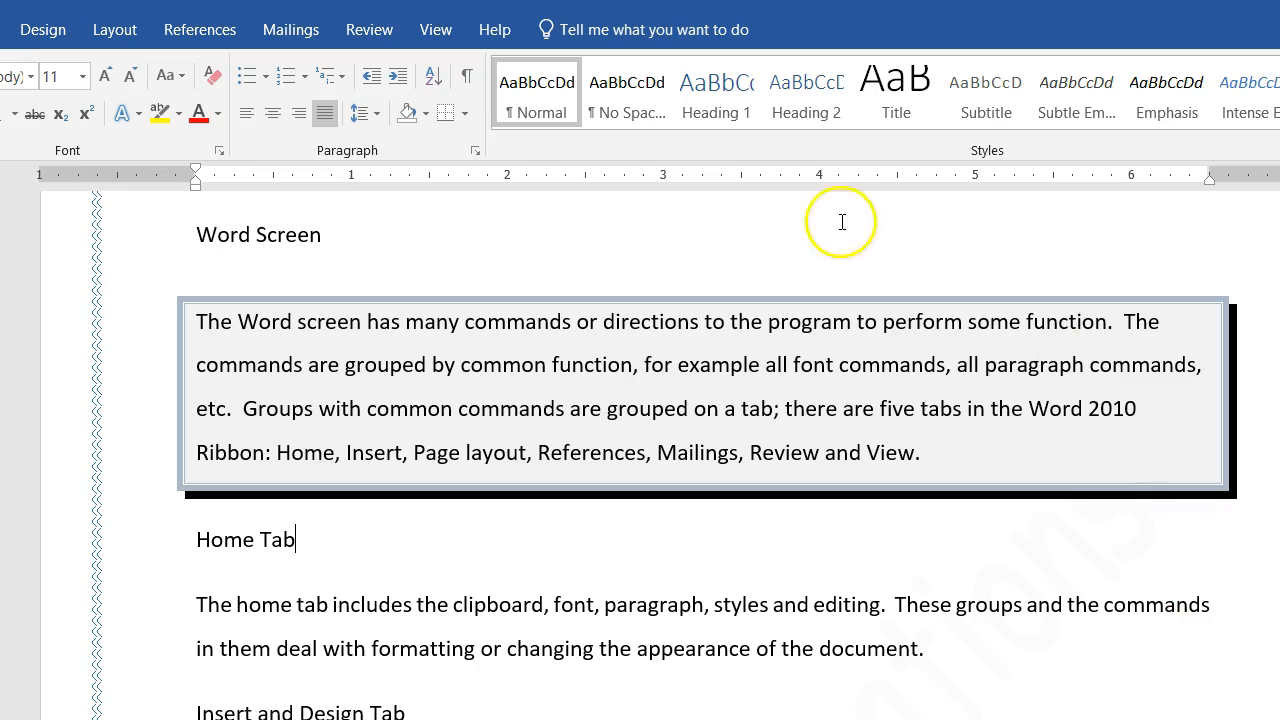
Step: Check the page border around the full page in the print preview
scroll(868, 352, up, 3)
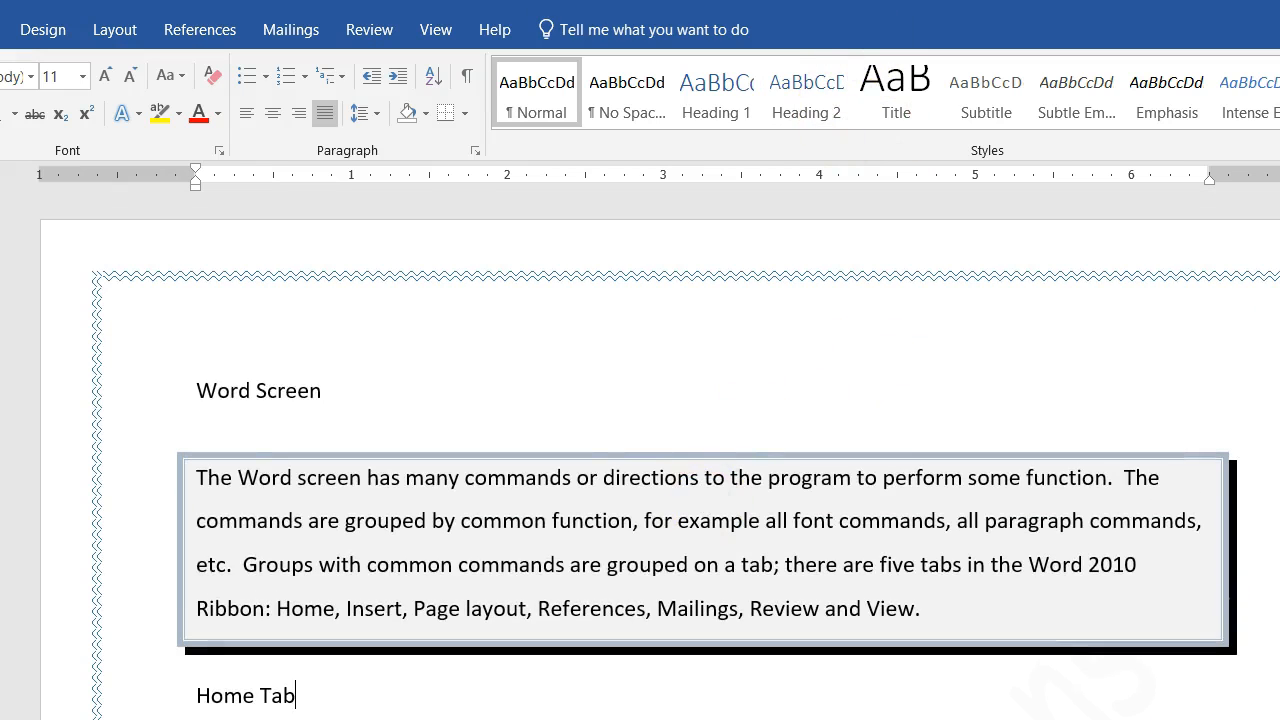
key(alt+f)
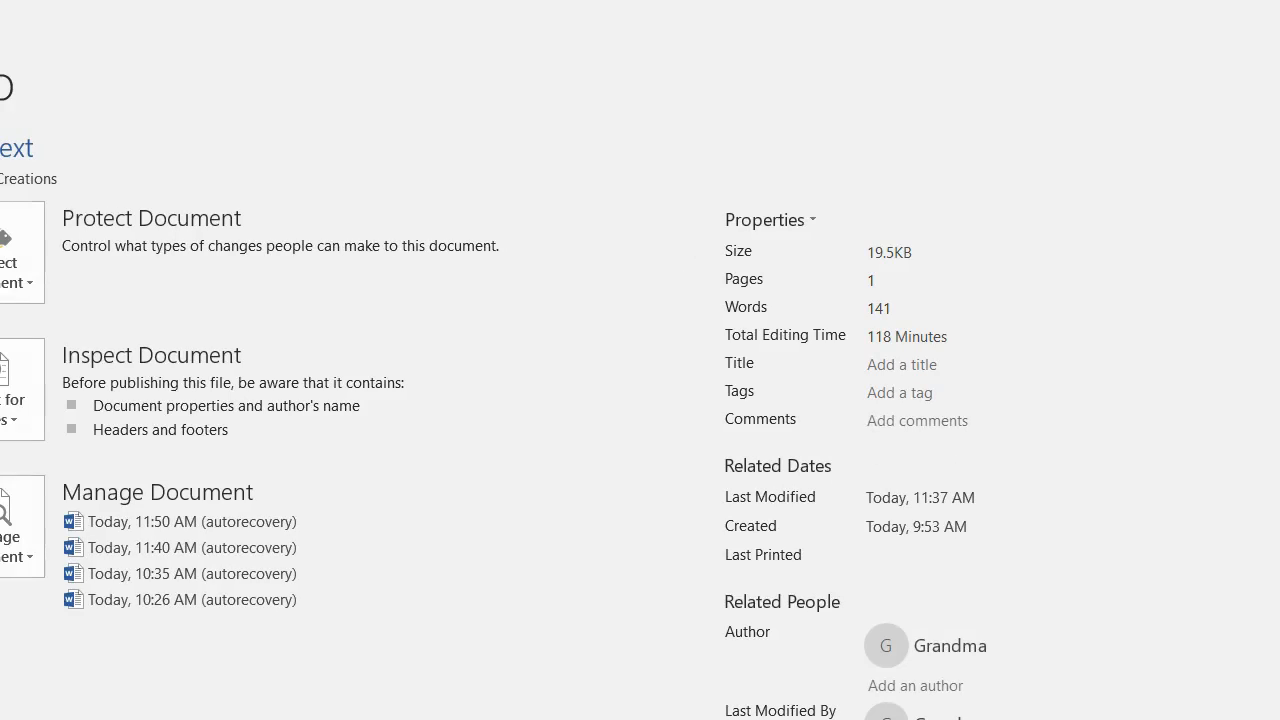
key(ctrl+p)
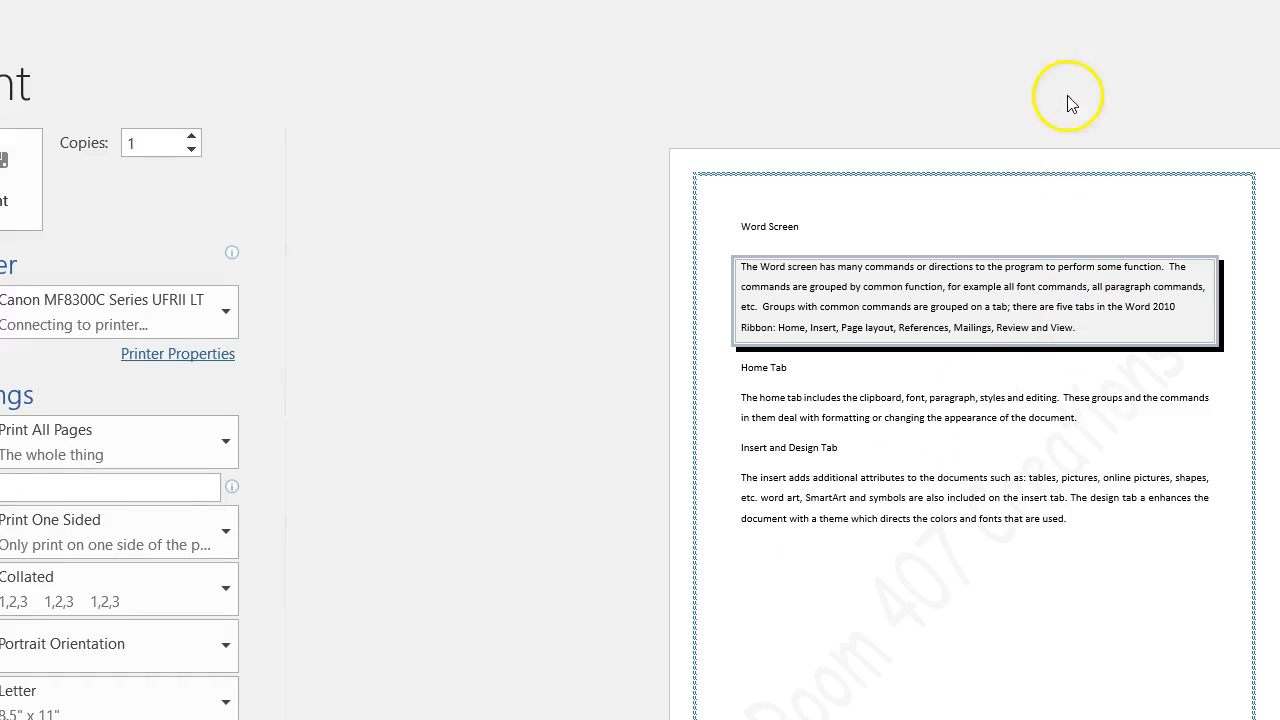